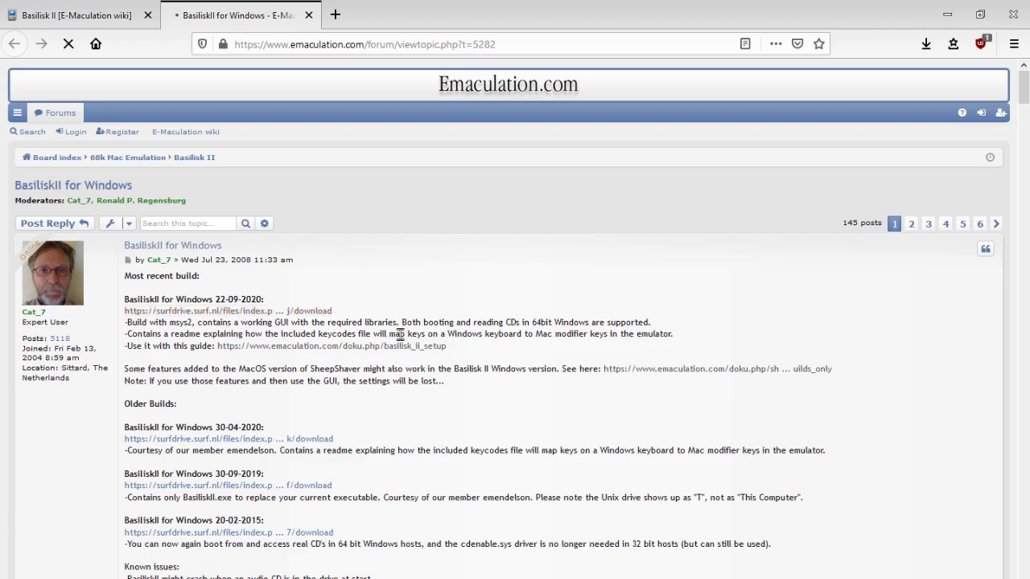
Save BasiliskII-Windows-22-09-2020.zip, extract it into its own folder on the desktop, and place that folder beside the archive.
{"action": "left_click_drag", "start_coordinate": [791, 328], "coordinate": [489, 174]}
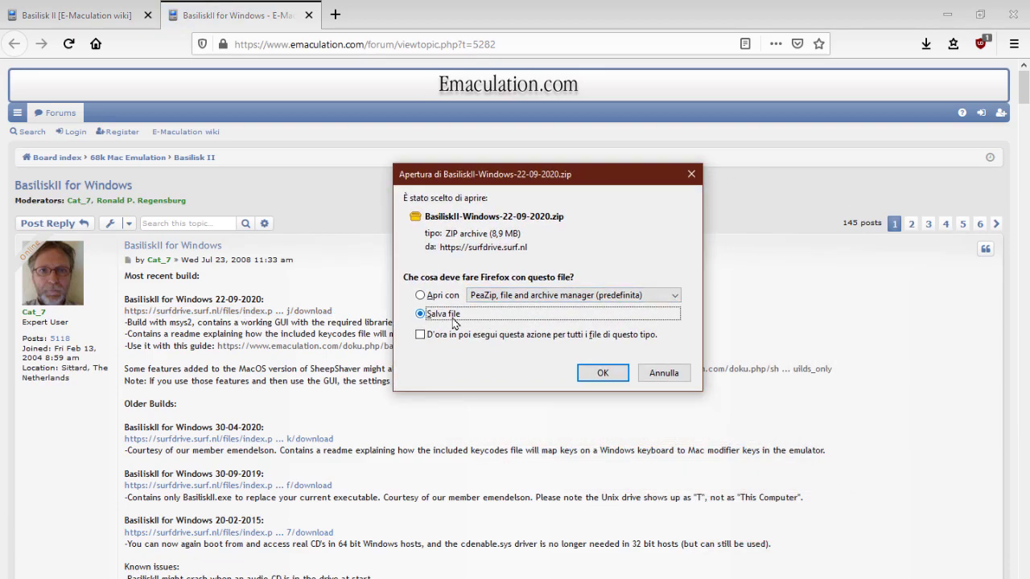
{"action": "left_click", "coordinate": [603, 373]}
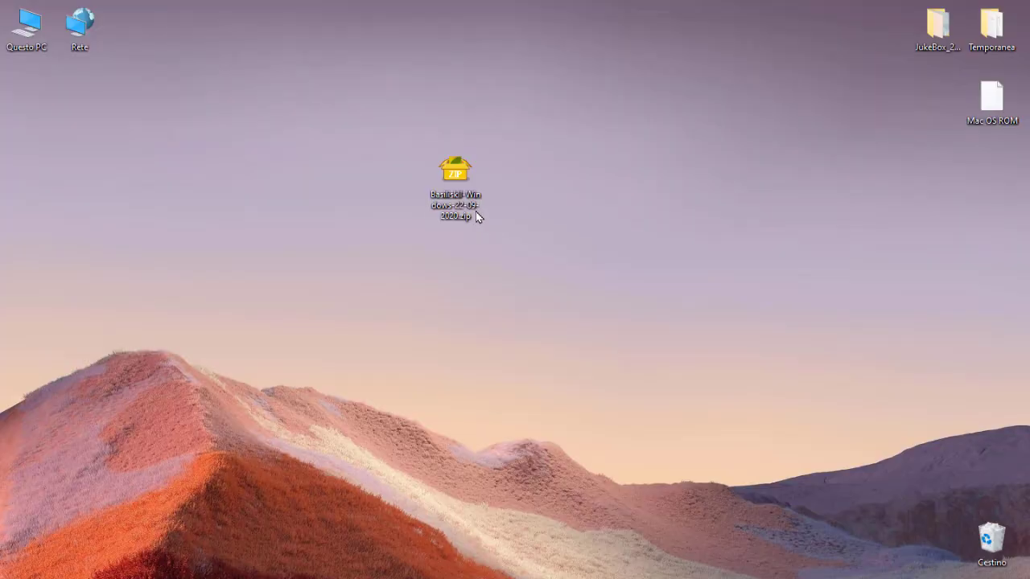
{"action": "left_click", "coordinate": [475, 218]}
{"action": "right_click", "coordinate": [473, 213]}
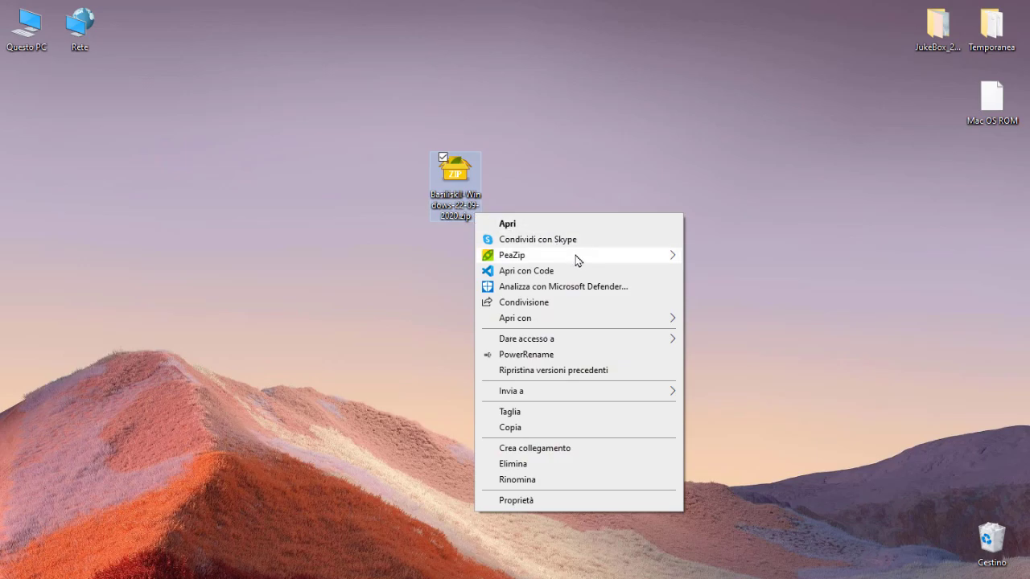
{"action": "mouse_move", "coordinate": [593, 257]}
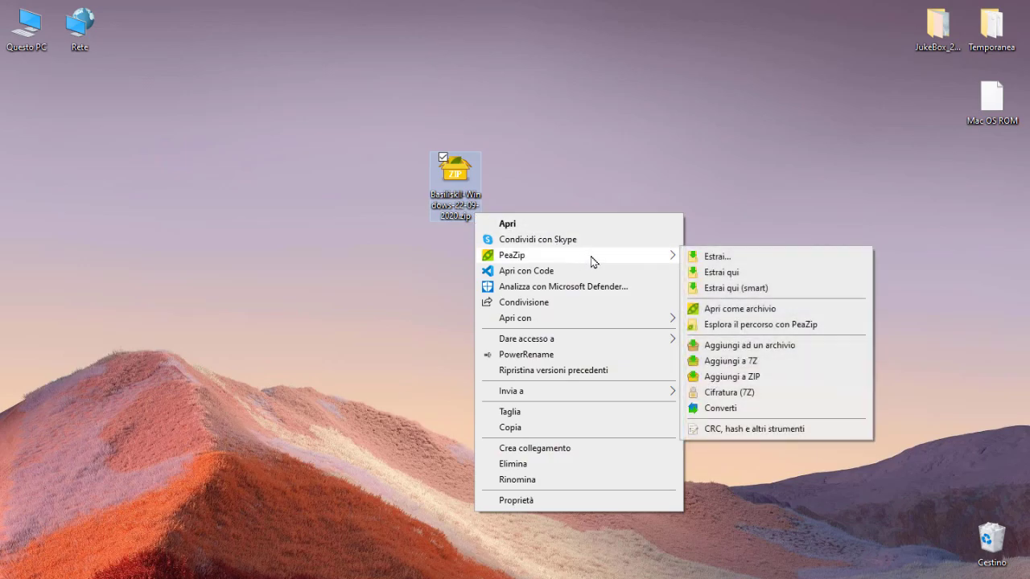
{"action": "left_click", "coordinate": [756, 289]}
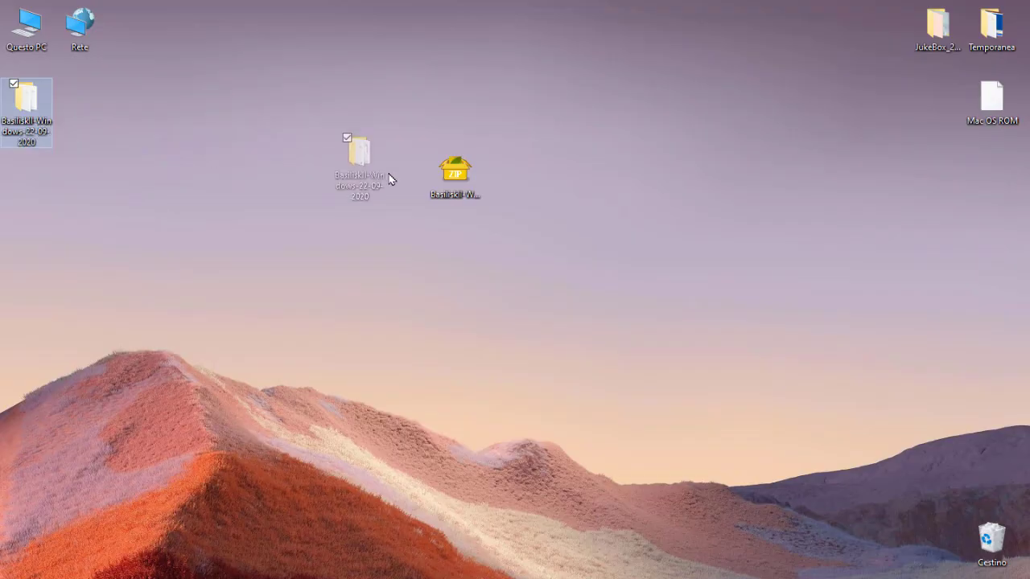
{"action": "left_click_drag", "start_coordinate": [391, 177], "coordinate": [403, 205]}
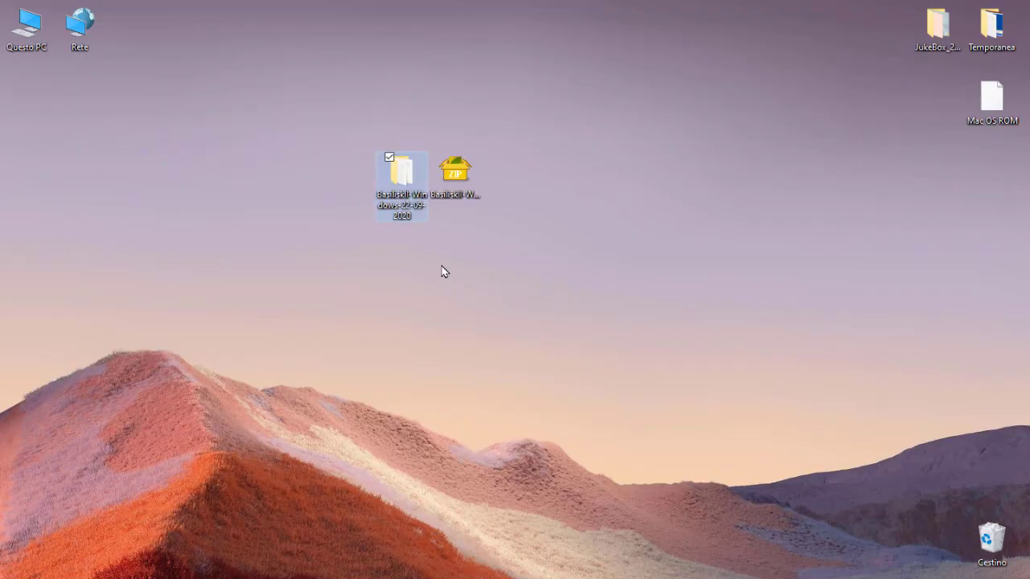
Open the extracted BasiliskII-Windows-22-09-2020 folder in a smaller window and show its files as large icons.
{"action": "double_click", "coordinate": [417, 216]}
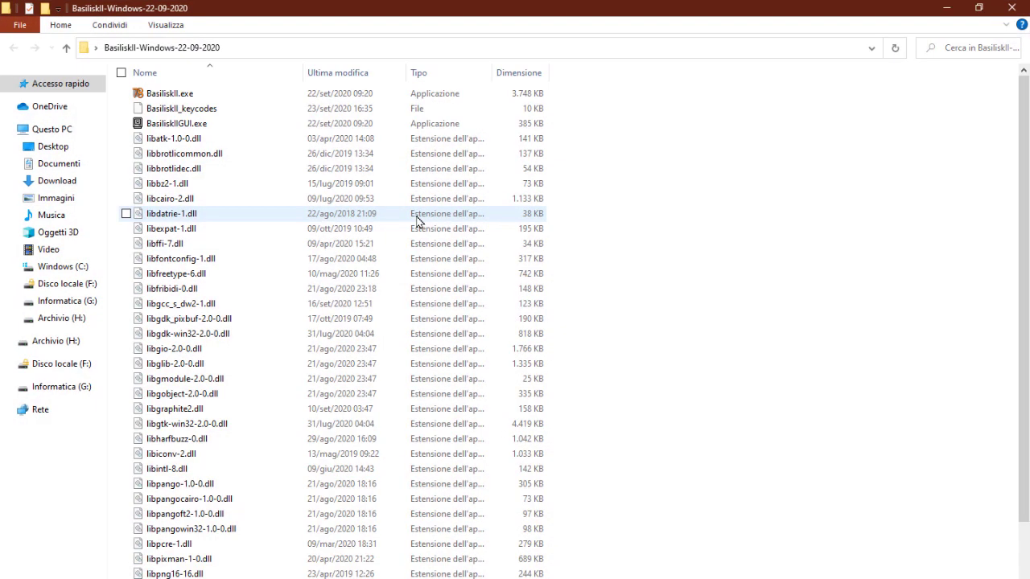
{"action": "left_click_drag", "start_coordinate": [567, 10], "coordinate": [487, 97]}
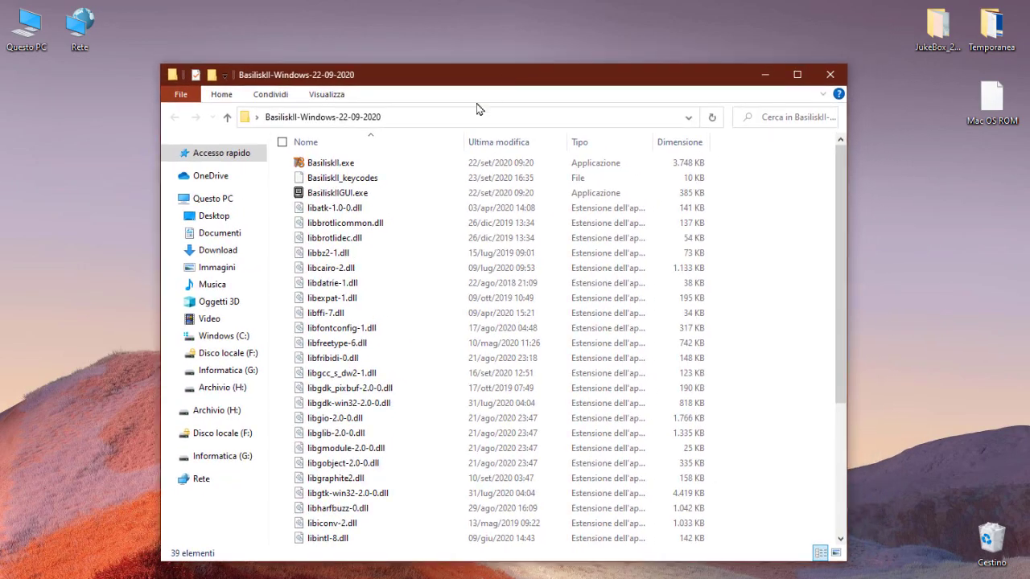
{"action": "left_click", "coordinate": [836, 553]}
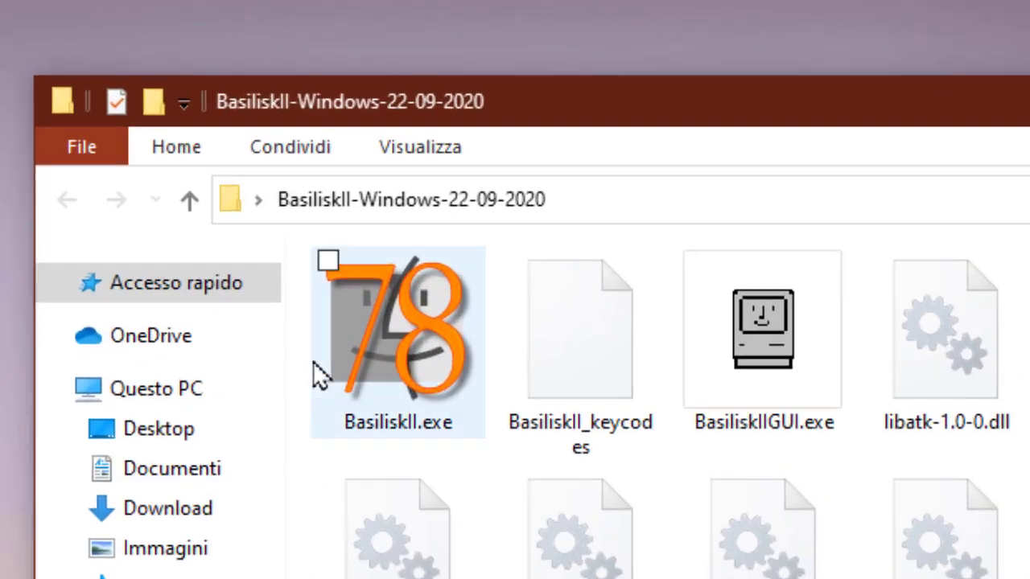
Launch BasiliskIIGUI.exe from the extracted folder.
{"action": "left_click", "coordinate": [397, 310]}
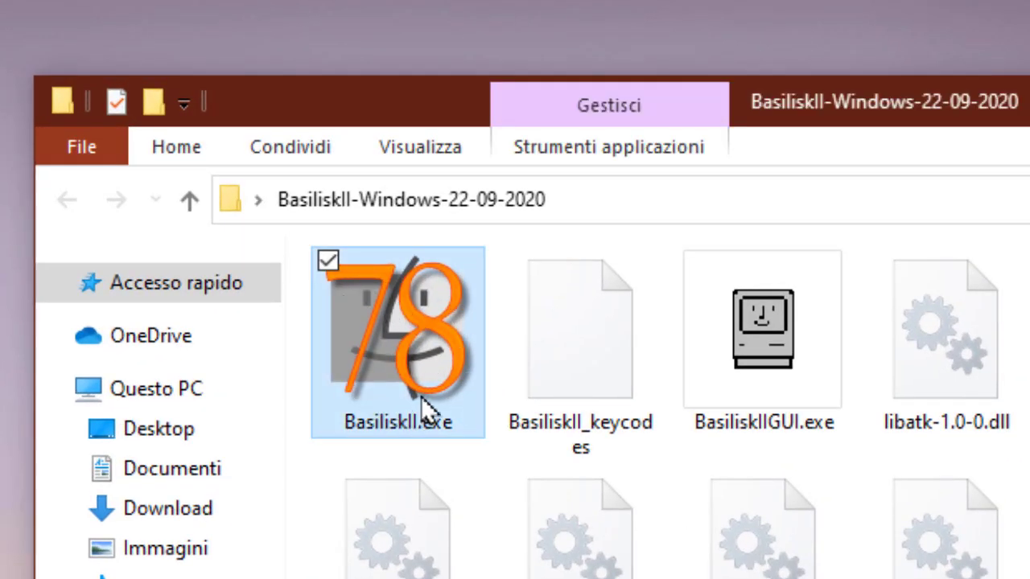
{"action": "left_click", "coordinate": [827, 447]}
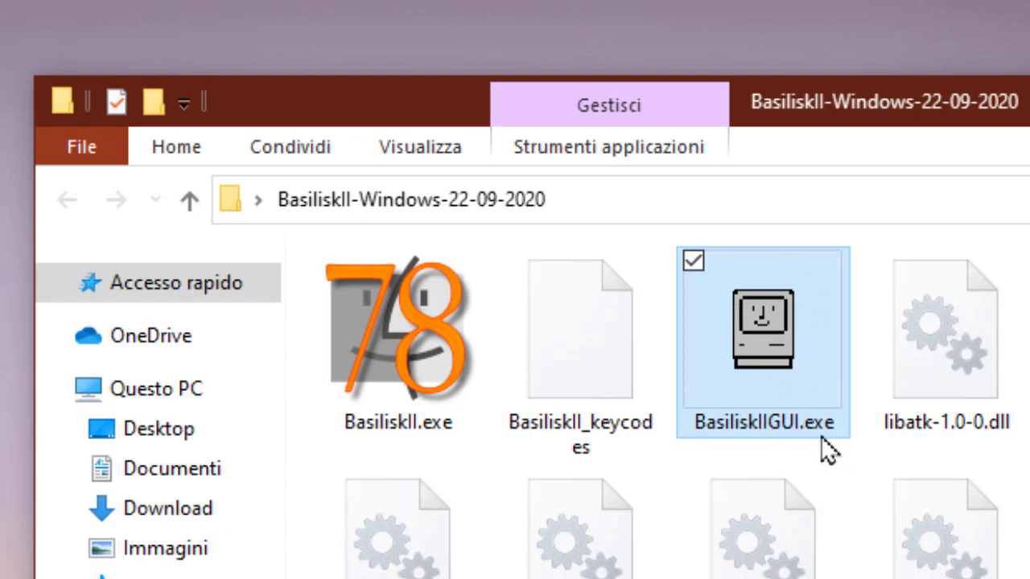
{"action": "double_click", "coordinate": [822, 438]}
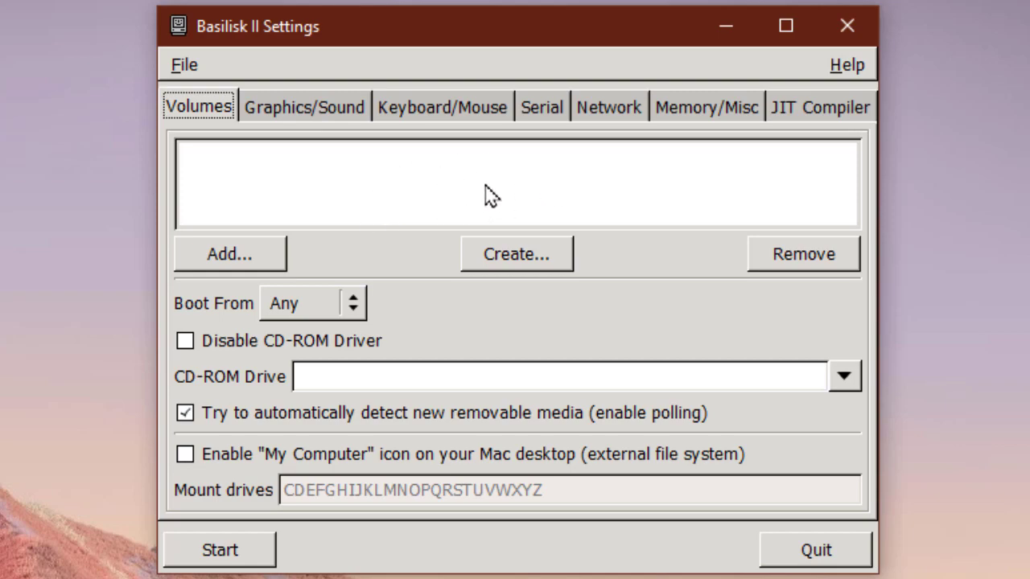
Add System70_boot.dsk from G:\Apple Mac OS as a volume.
{"action": "left_click", "coordinate": [277, 265]}
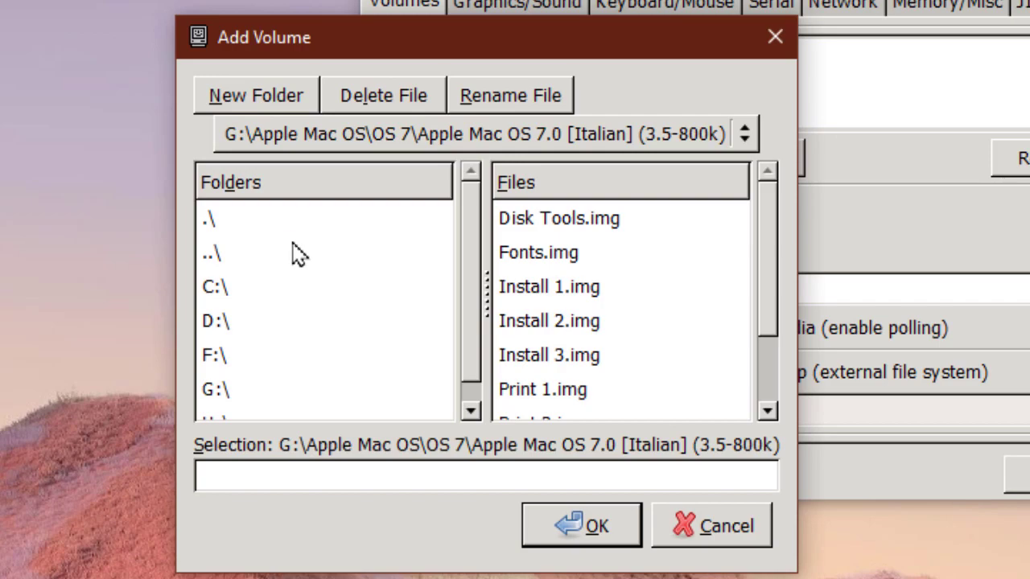
{"action": "double_click", "coordinate": [298, 252]}
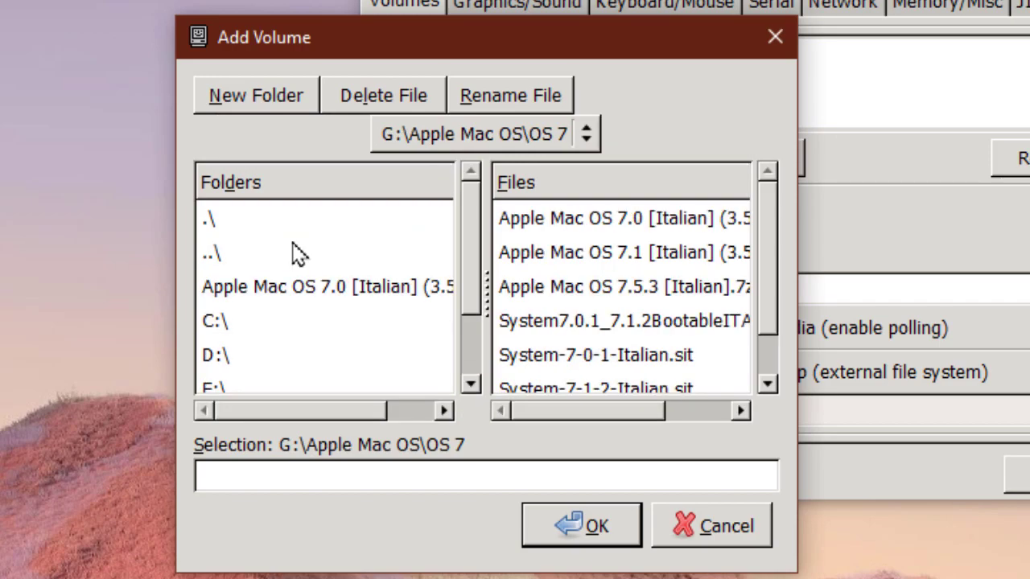
{"action": "scroll", "coordinate": [547, 281], "scroll_direction": "down", "scroll_amount": 2}
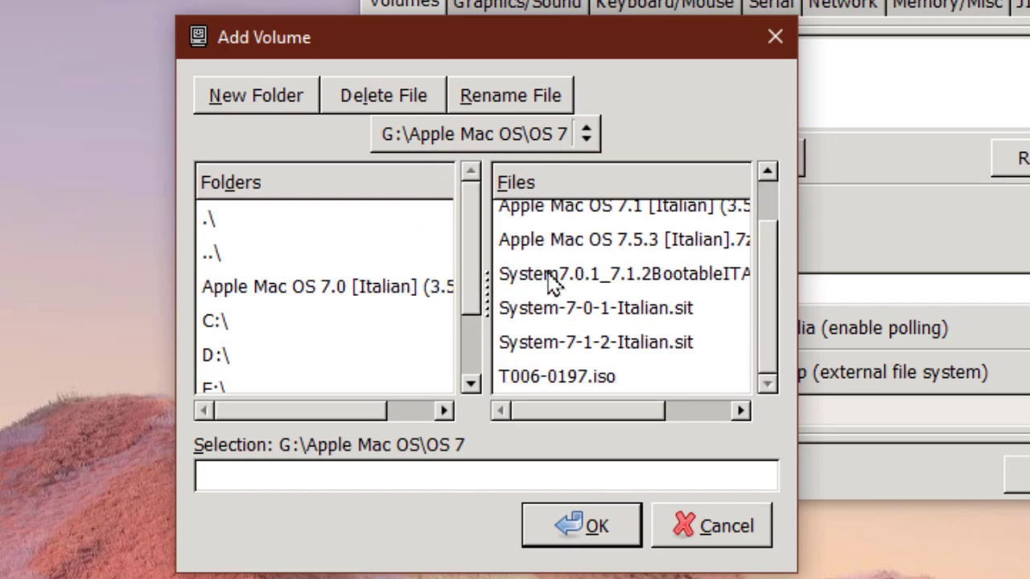
{"action": "scroll", "coordinate": [547, 281], "scroll_direction": "up", "scroll_amount": 2}
{"action": "scroll", "coordinate": [425, 282], "scroll_direction": "down", "scroll_amount": 2}
{"action": "scroll", "coordinate": [425, 282], "scroll_direction": "up", "scroll_amount": 1}
{"action": "scroll", "coordinate": [426, 283], "scroll_direction": "down", "scroll_amount": 1}
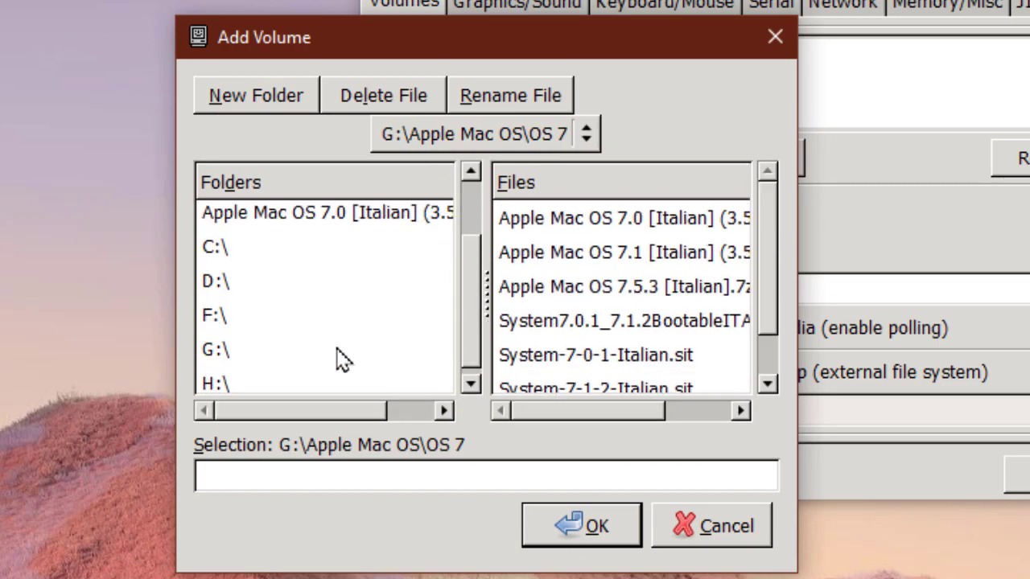
{"action": "scroll", "coordinate": [547, 302], "scroll_direction": "down", "scroll_amount": 1}
{"action": "scroll", "coordinate": [609, 311], "scroll_direction": "up", "scroll_amount": 1}
{"action": "scroll", "coordinate": [333, 294], "scroll_direction": "up", "scroll_amount": 2}
{"action": "double_click", "coordinate": [306, 256]}
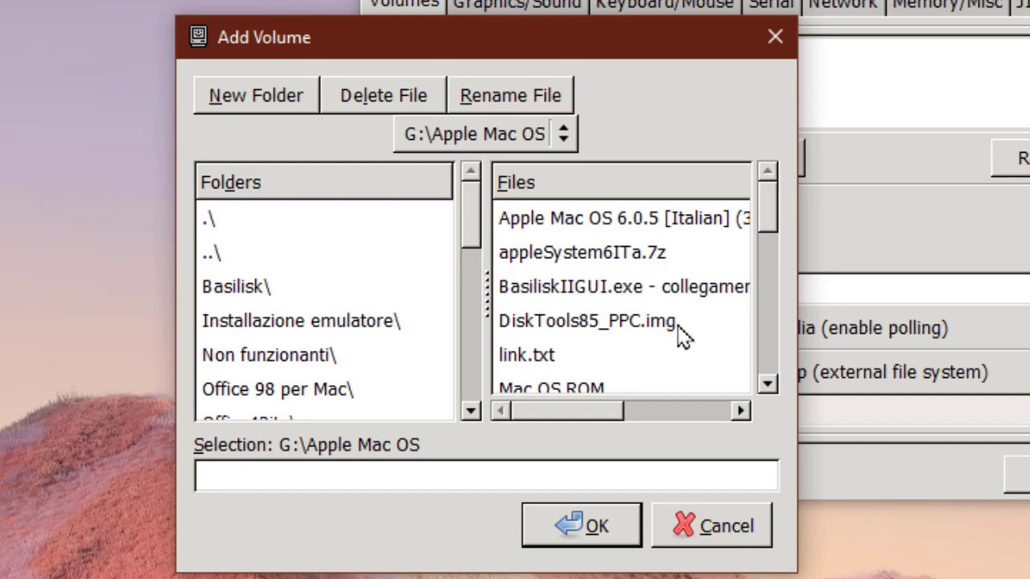
{"action": "scroll", "coordinate": [681, 337], "scroll_direction": "down", "scroll_amount": 4}
{"action": "scroll", "coordinate": [682, 338], "scroll_direction": "up", "scroll_amount": 1}
{"action": "scroll", "coordinate": [680, 336], "scroll_direction": "down", "scroll_amount": 7}
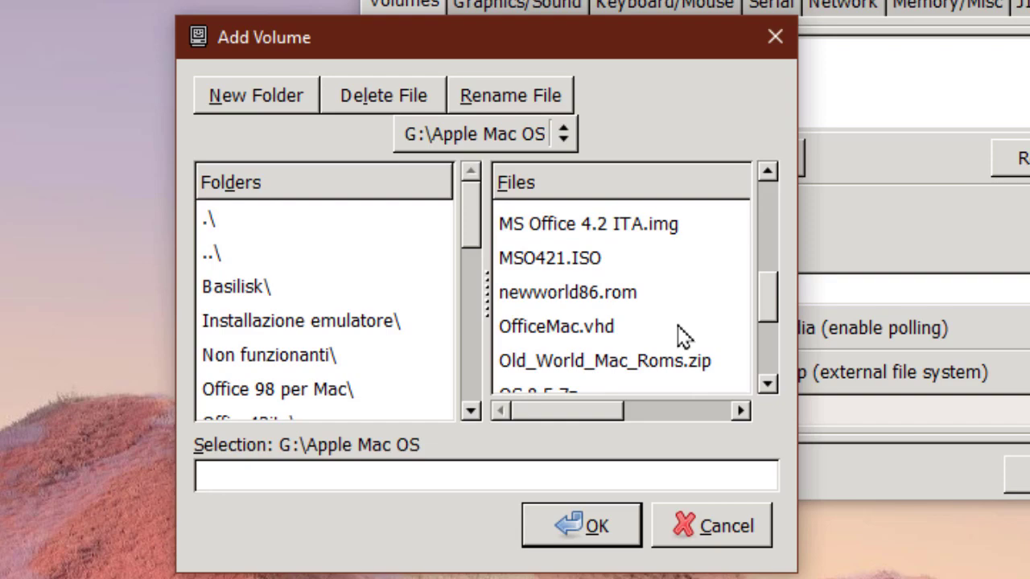
{"action": "scroll", "coordinate": [681, 337], "scroll_direction": "down", "scroll_amount": 6}
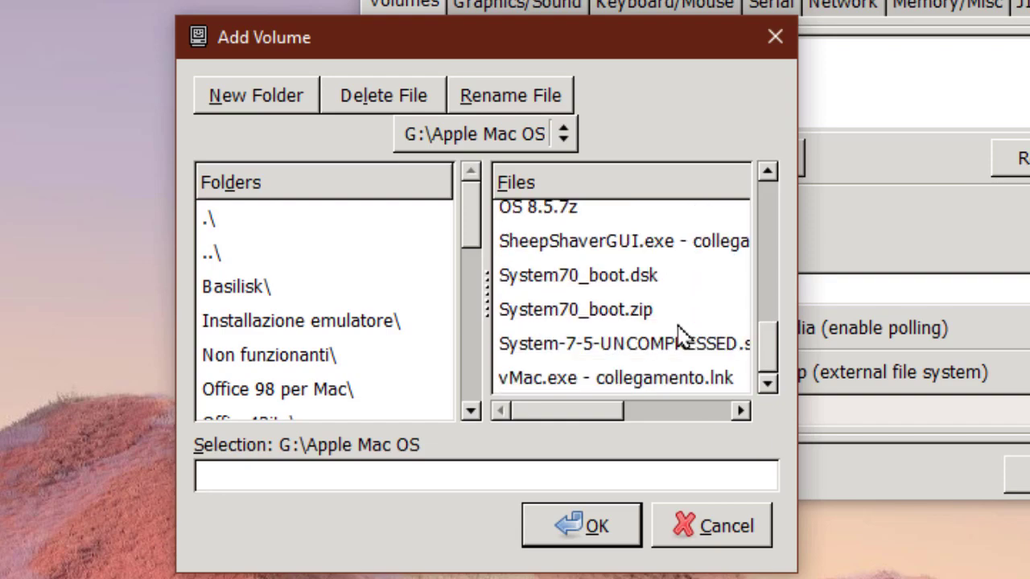
{"action": "double_click", "coordinate": [662, 280]}
Create a 150 MB hardfile named MacintoshHD in the Desktop folder.
{"action": "left_click", "coordinate": [743, 167]}
{"action": "left_click_drag", "start_coordinate": [428, 0], "coordinate": [636, 44]}
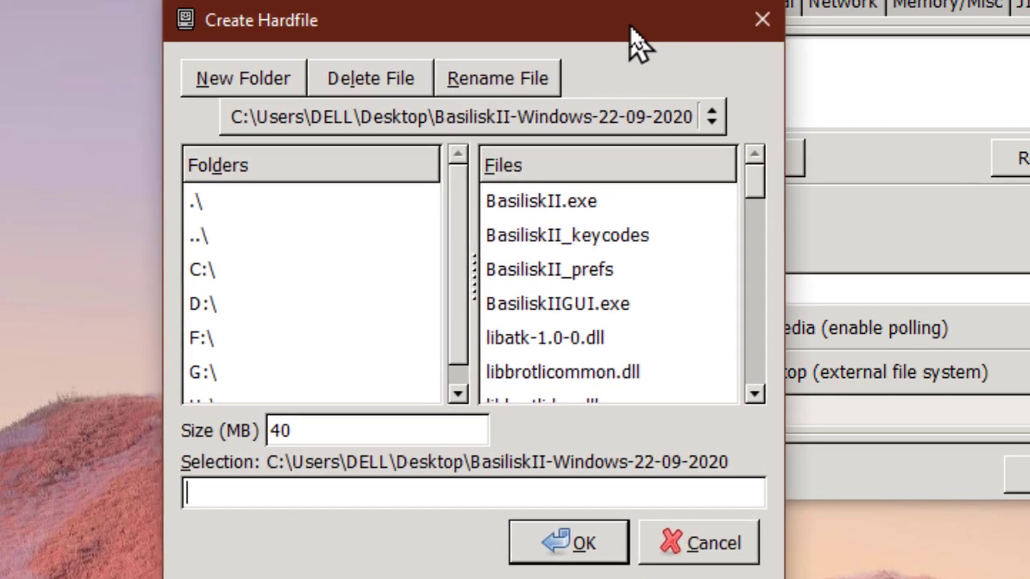
{"action": "double_click", "coordinate": [293, 244]}
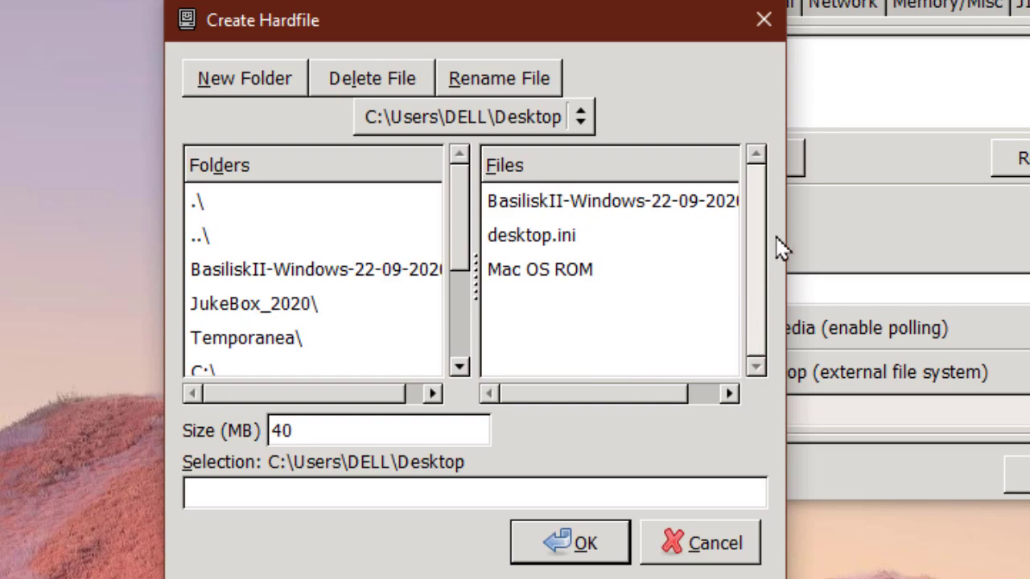
{"action": "left_click_drag", "start_coordinate": [680, 387], "coordinate": [607, 400]}
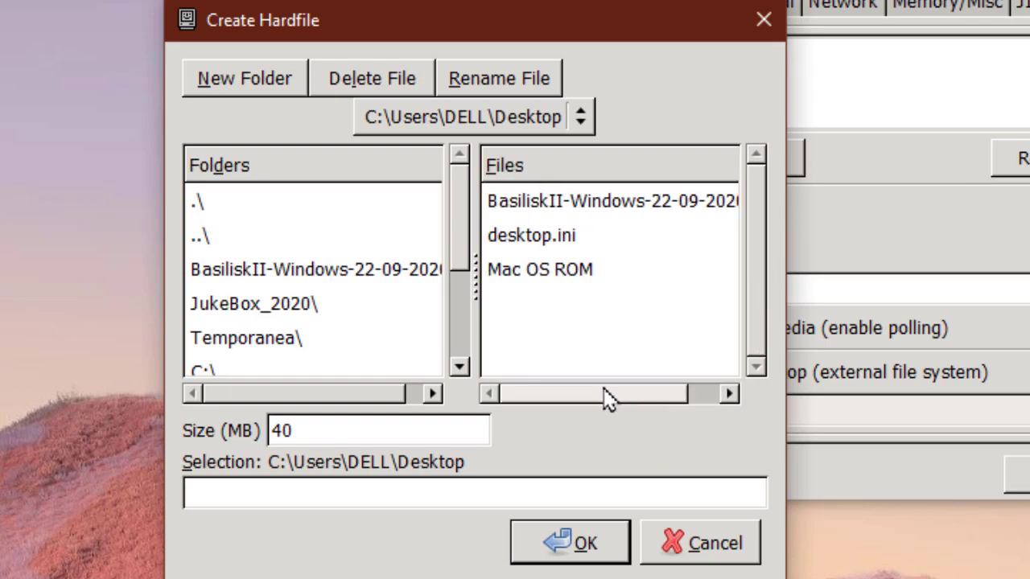
{"action": "left_click_drag", "start_coordinate": [452, 431], "coordinate": [97, 425]}
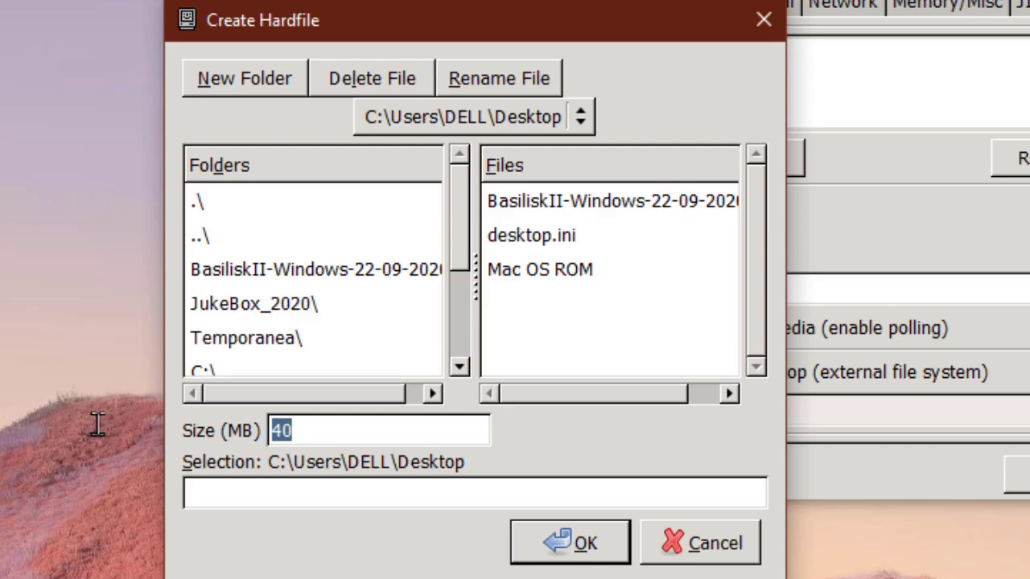
{"action": "type", "text": "150"}
{"action": "left_click", "coordinate": [338, 486]}
{"action": "type", "text": "M"}
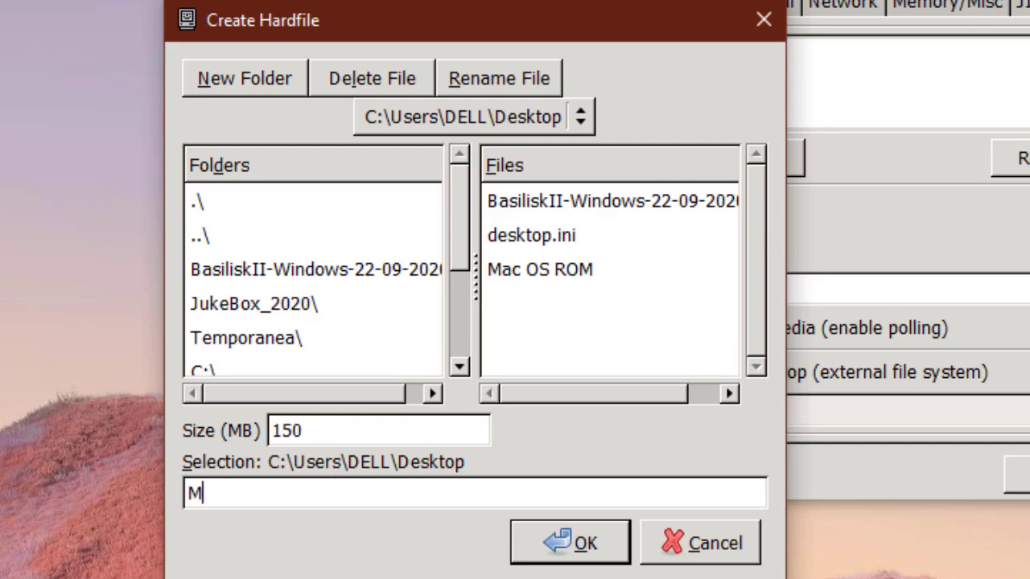
{"action": "type", "text": "acintoshHD"}
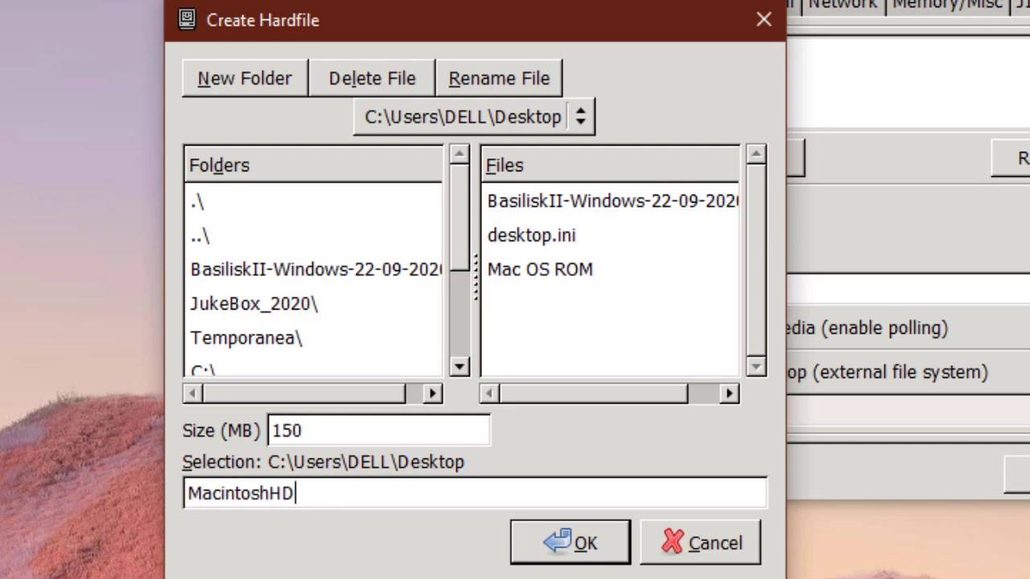
{"action": "left_click", "coordinate": [617, 558]}
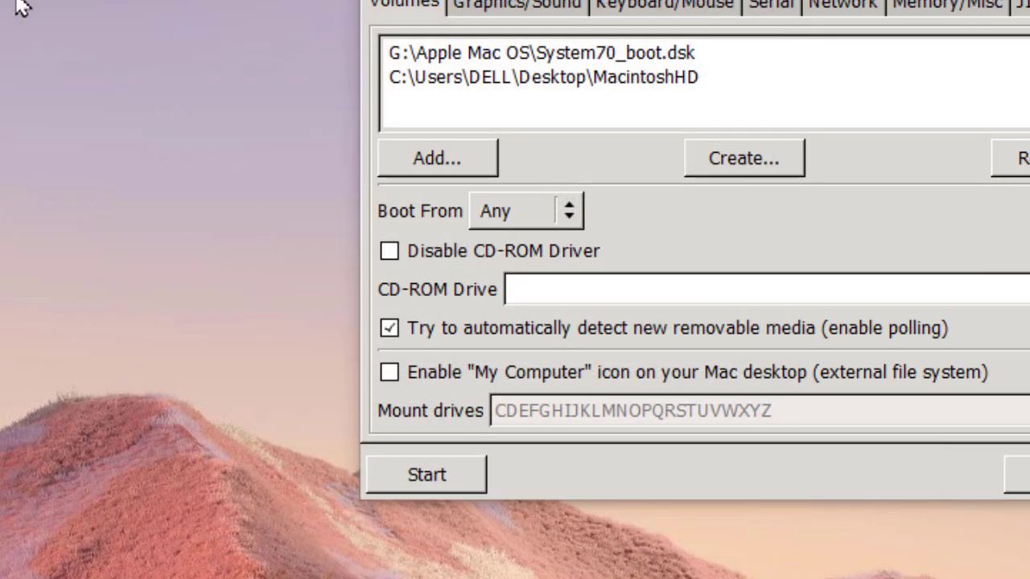
{"action": "left_click", "coordinate": [174, 48]}
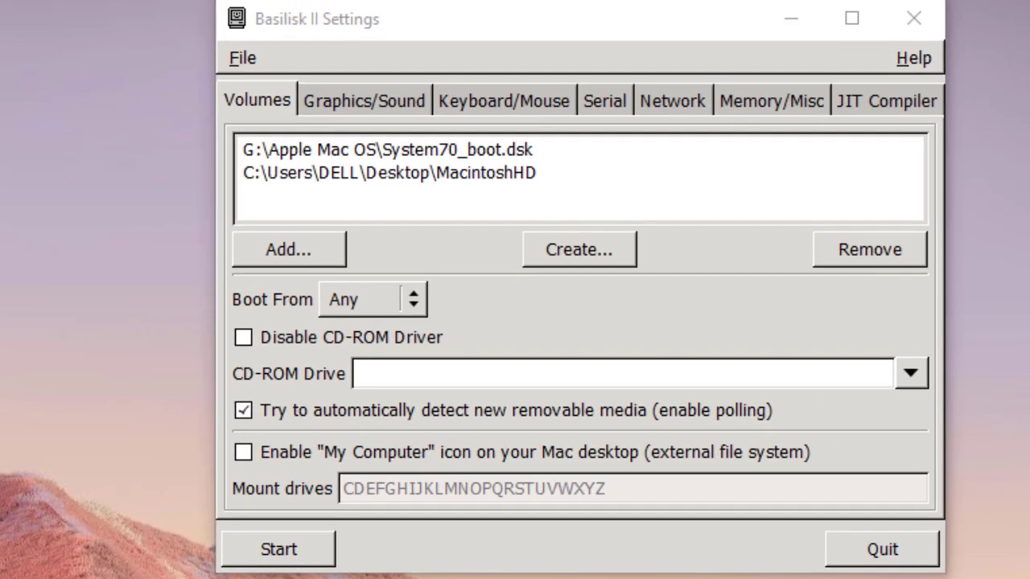
{"action": "left_click", "coordinate": [449, 239]}
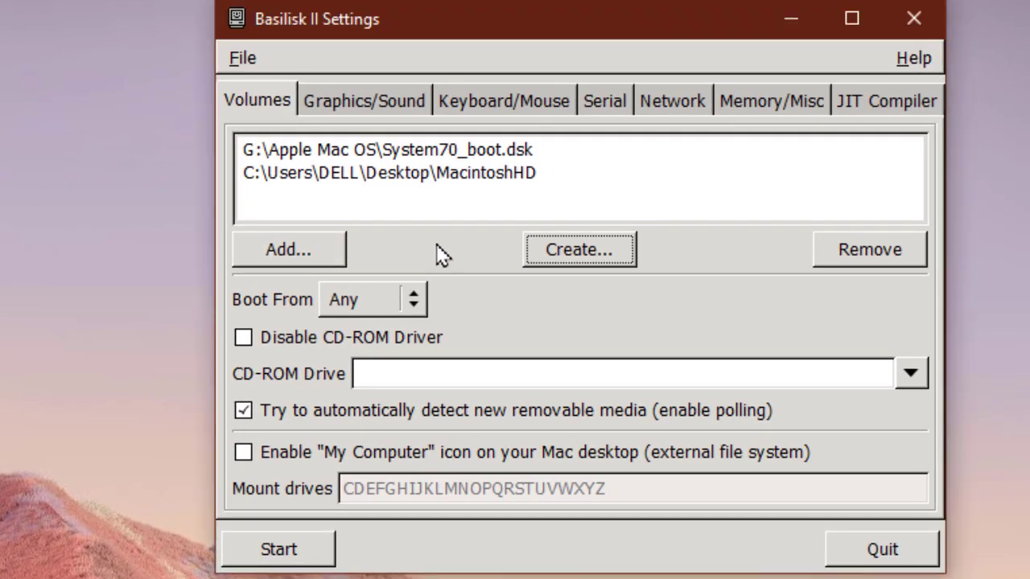
Toggle the Disable CD-ROM Driver option and choose D:\ as the CD-ROM drive.
{"action": "left_click", "coordinate": [396, 341]}
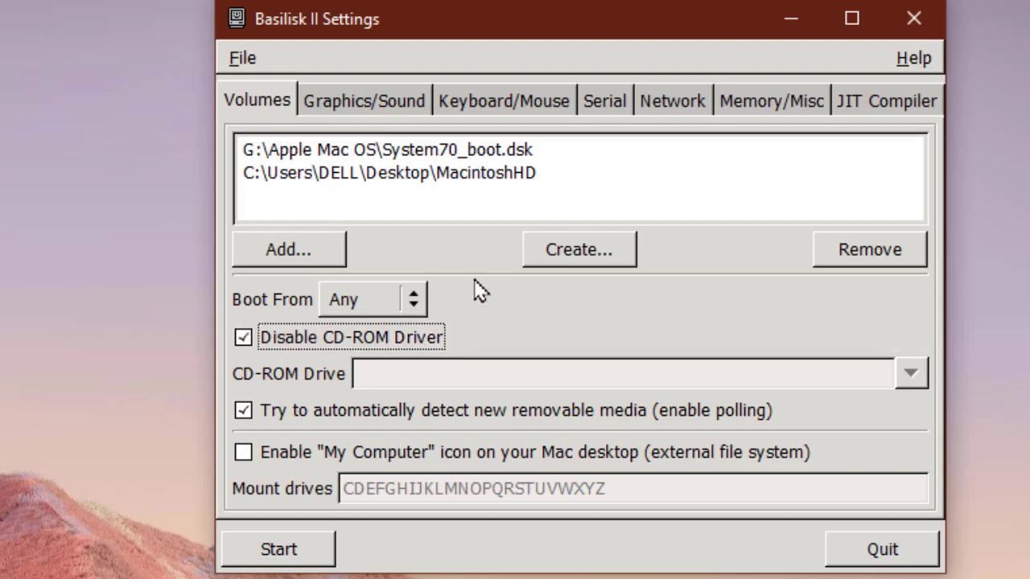
{"action": "key", "text": "space"}
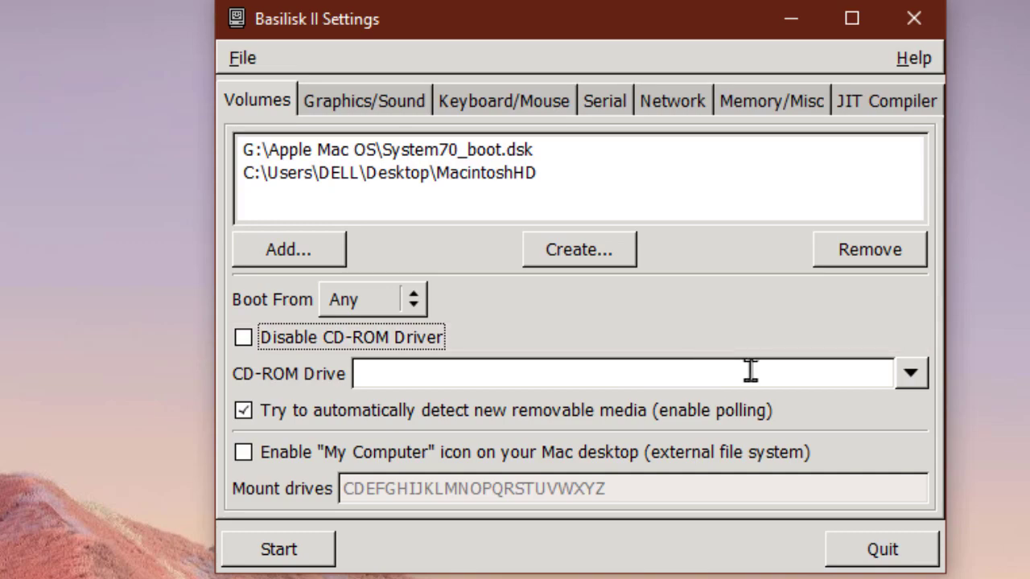
{"action": "left_click", "coordinate": [910, 374]}
{"action": "left_click", "coordinate": [426, 416]}
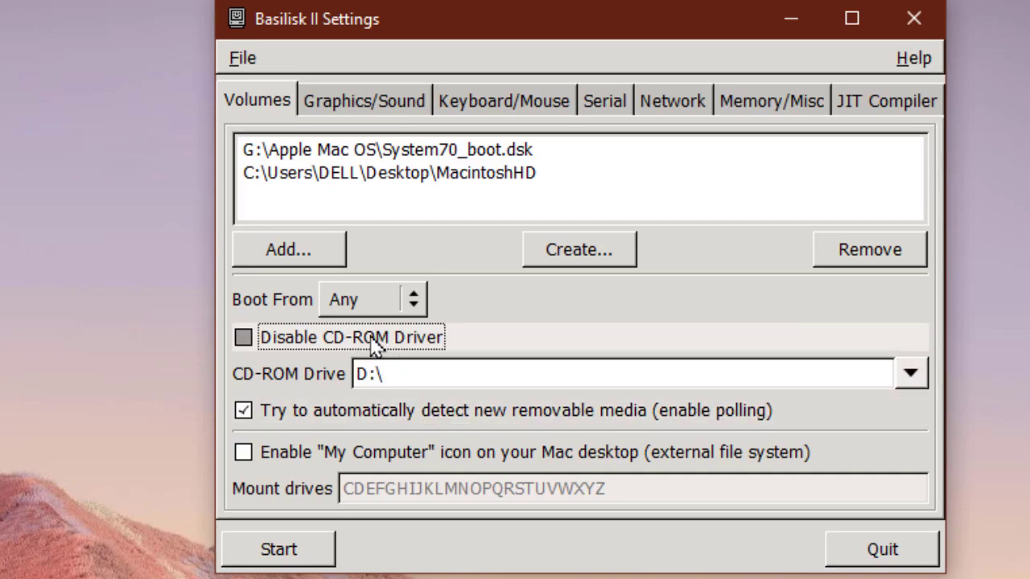
{"action": "left_click", "coordinate": [467, 338]}
Set the video type to Window and the window refresh rate to 60 Hz.
{"action": "left_click", "coordinate": [412, 110]}
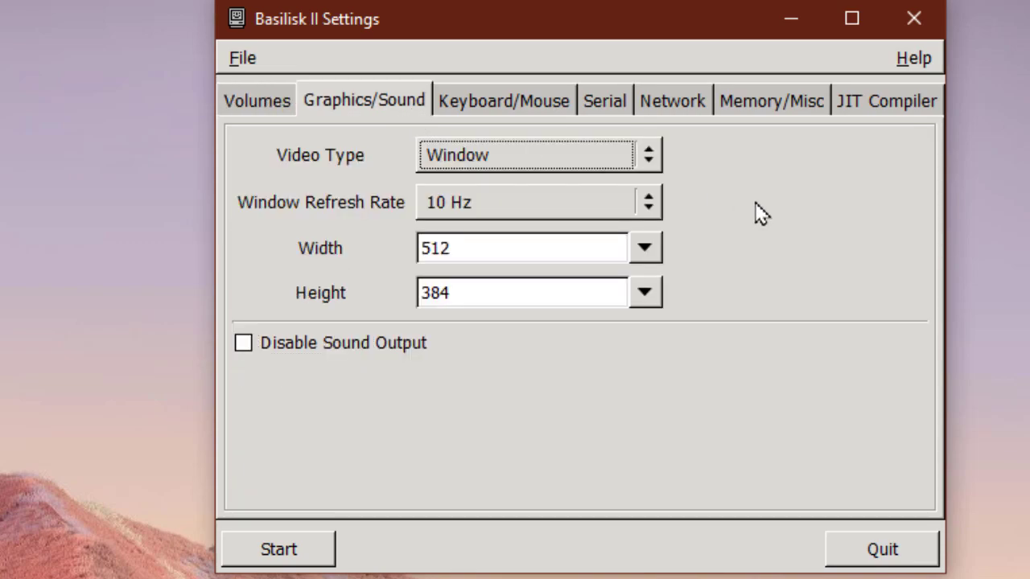
{"action": "left_click", "coordinate": [644, 165]}
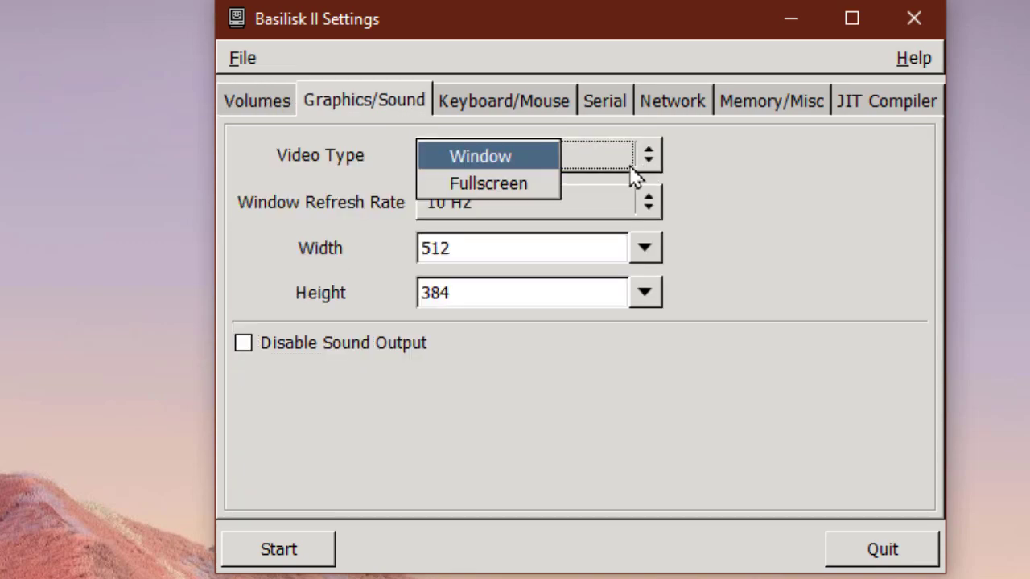
{"action": "left_click", "coordinate": [523, 165]}
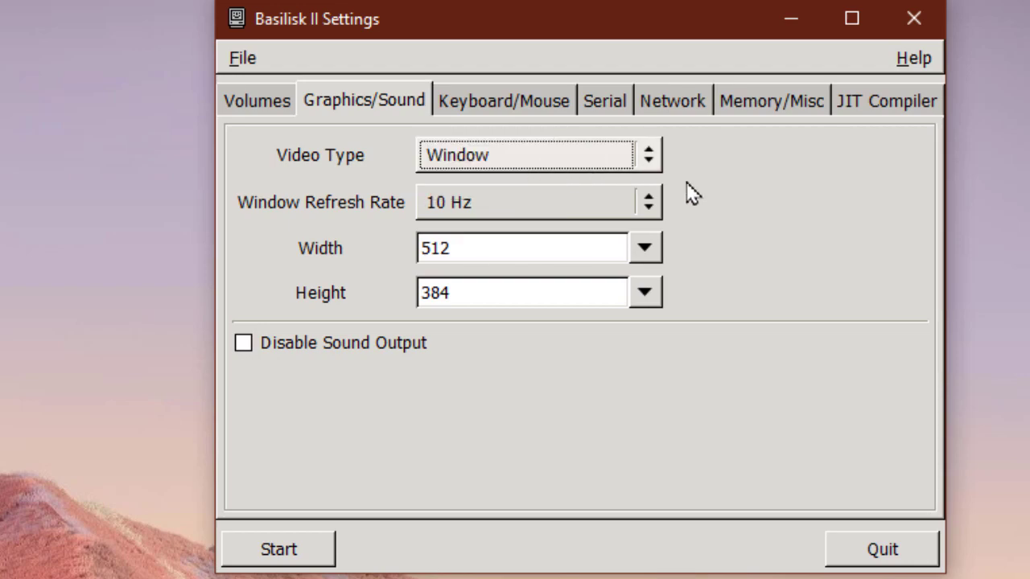
{"action": "left_click", "coordinate": [649, 202]}
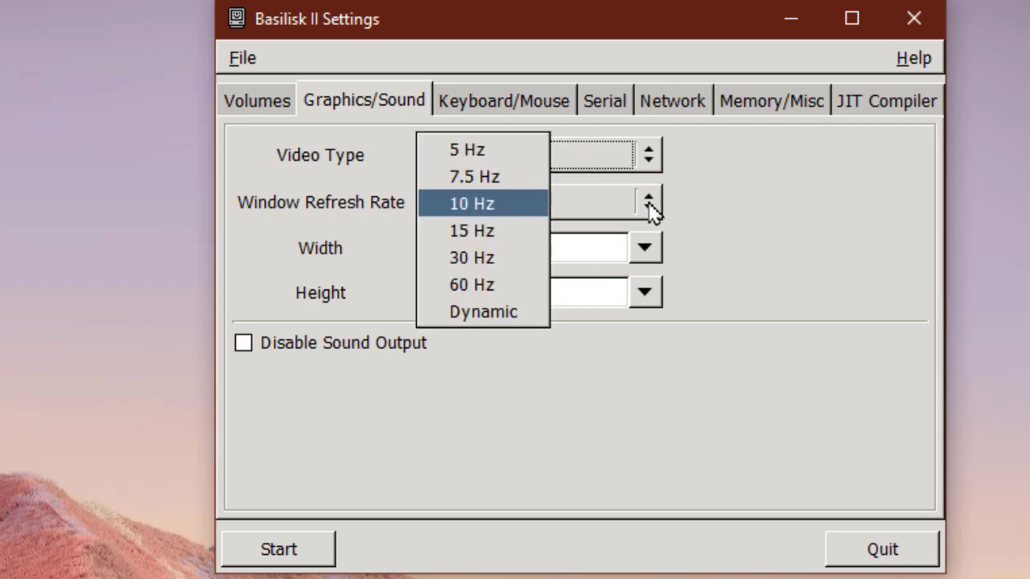
{"action": "left_click", "coordinate": [541, 283]}
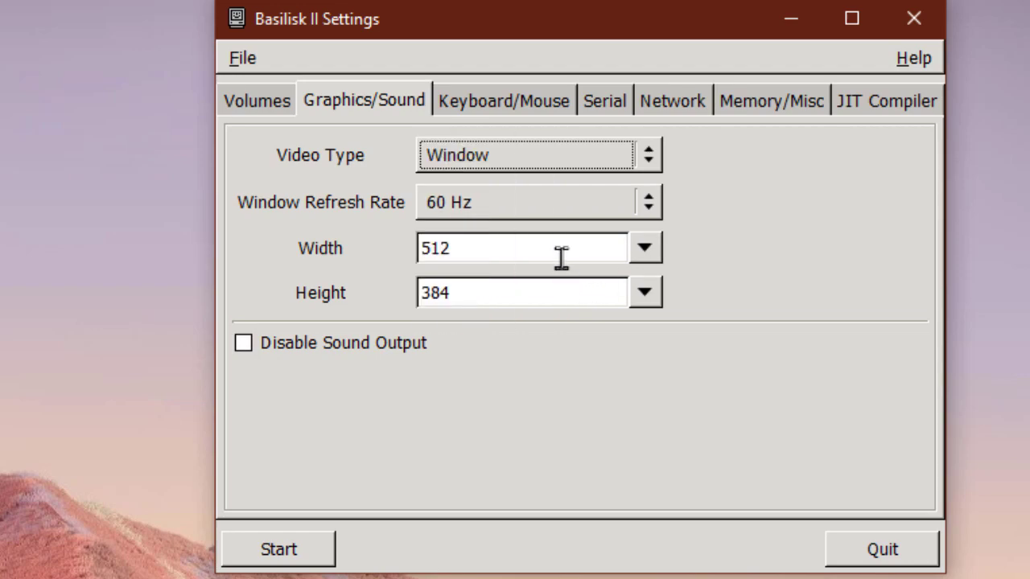
Set the emulated display to a width of 800 and a height of 600.
{"action": "left_click", "coordinate": [645, 250]}
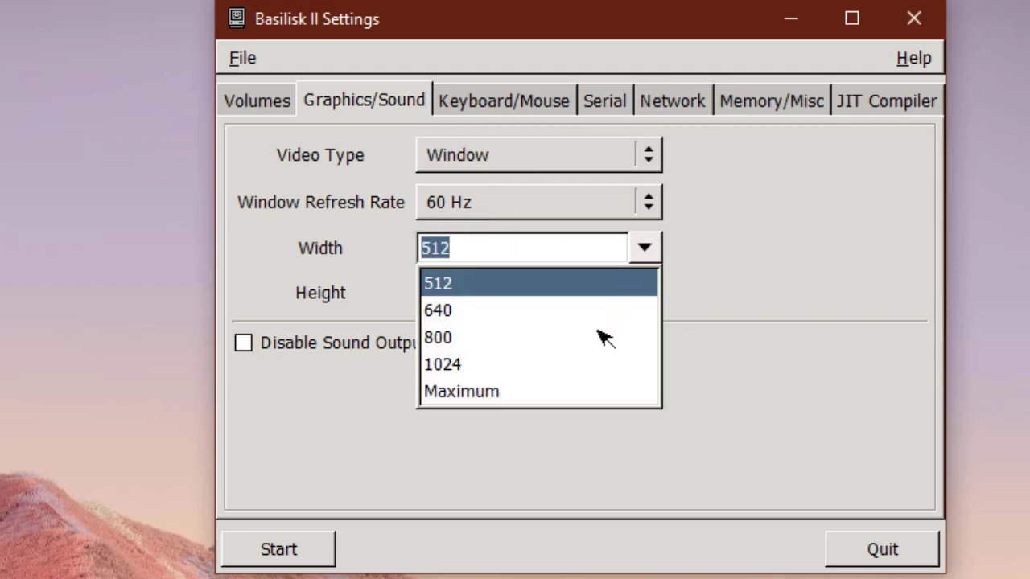
{"action": "left_click", "coordinate": [595, 337]}
{"action": "left_click", "coordinate": [645, 294]}
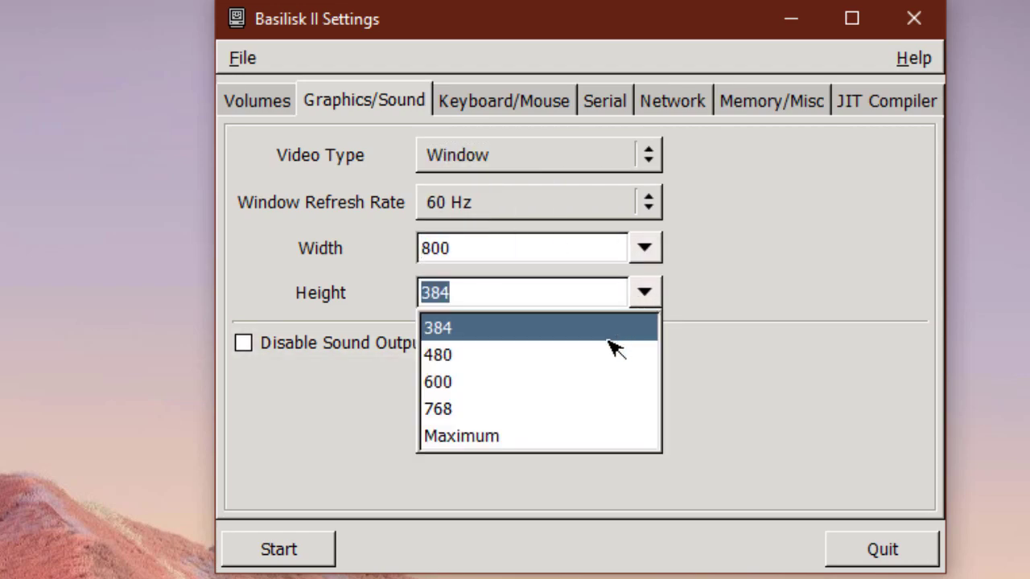
{"action": "left_click", "coordinate": [593, 383]}
Set the mouse wheel function to Page Up/Down.
{"action": "left_click", "coordinate": [550, 112]}
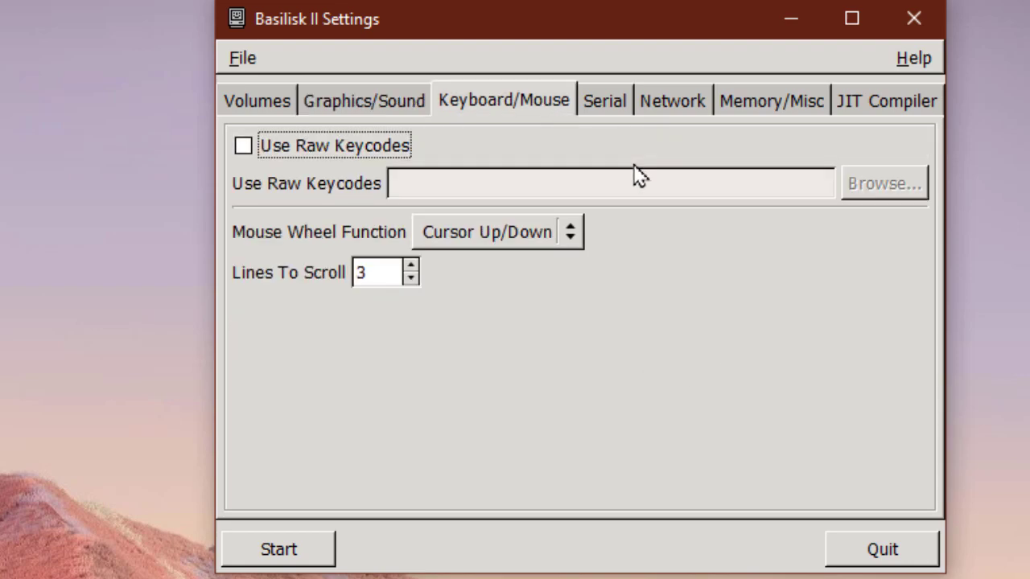
{"action": "left_click", "coordinate": [549, 242]}
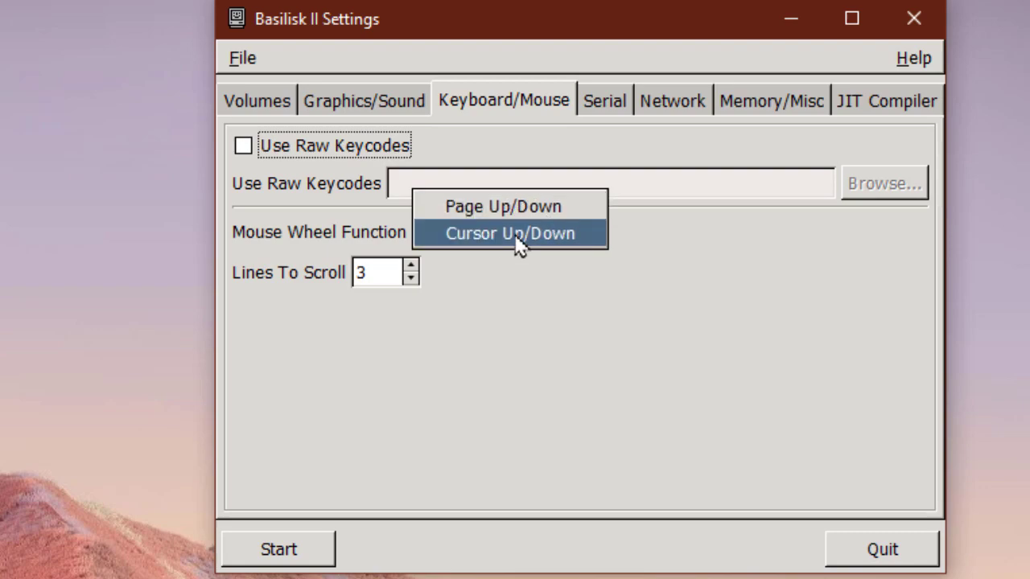
{"action": "left_click", "coordinate": [492, 209]}
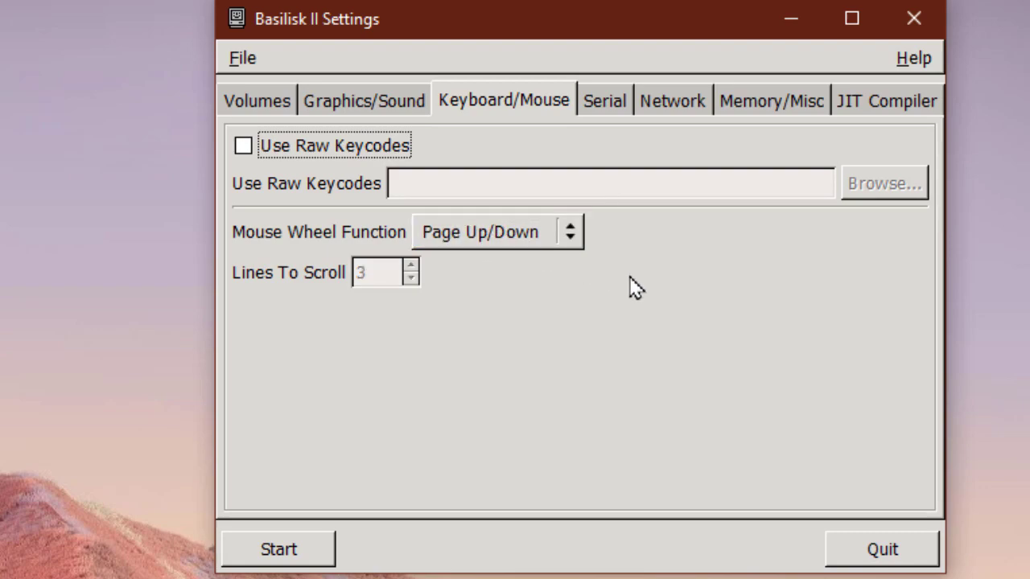
Review the serial port settings and the available Ethernet interface options without changing them.
{"action": "left_click", "coordinate": [612, 108]}
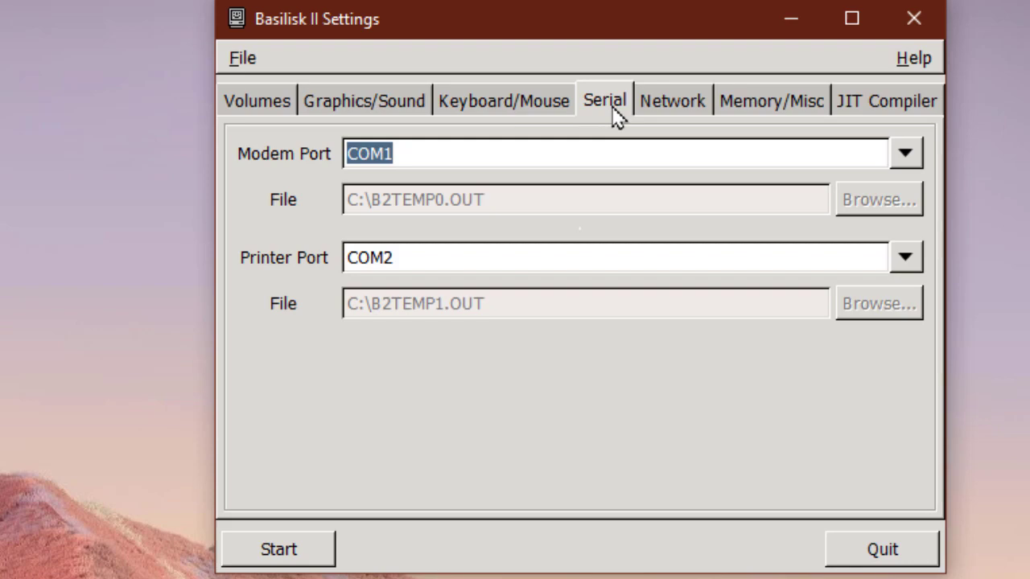
{"action": "left_click", "coordinate": [690, 112]}
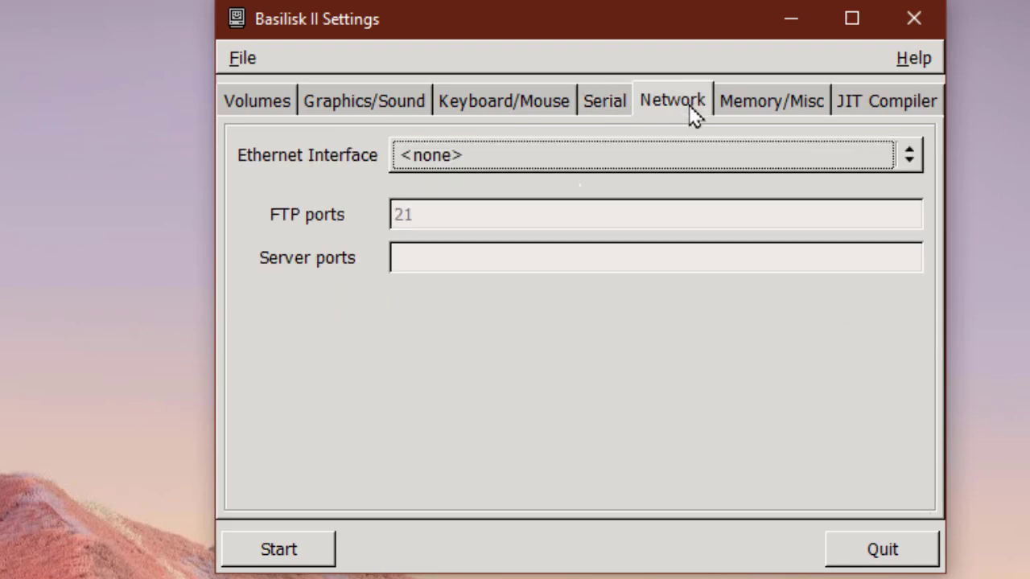
{"action": "left_click", "coordinate": [837, 158]}
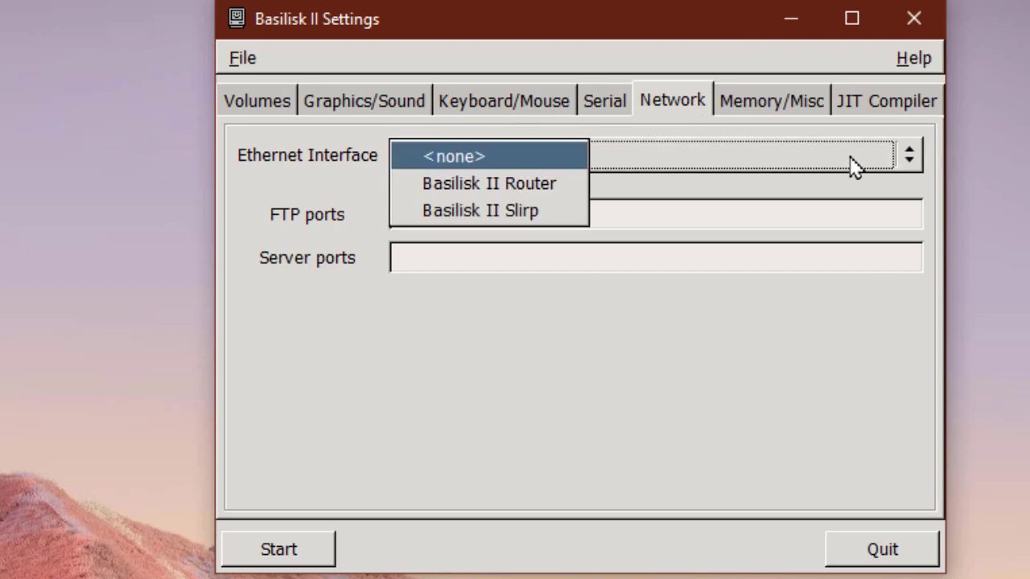
{"action": "left_click", "coordinate": [647, 200]}
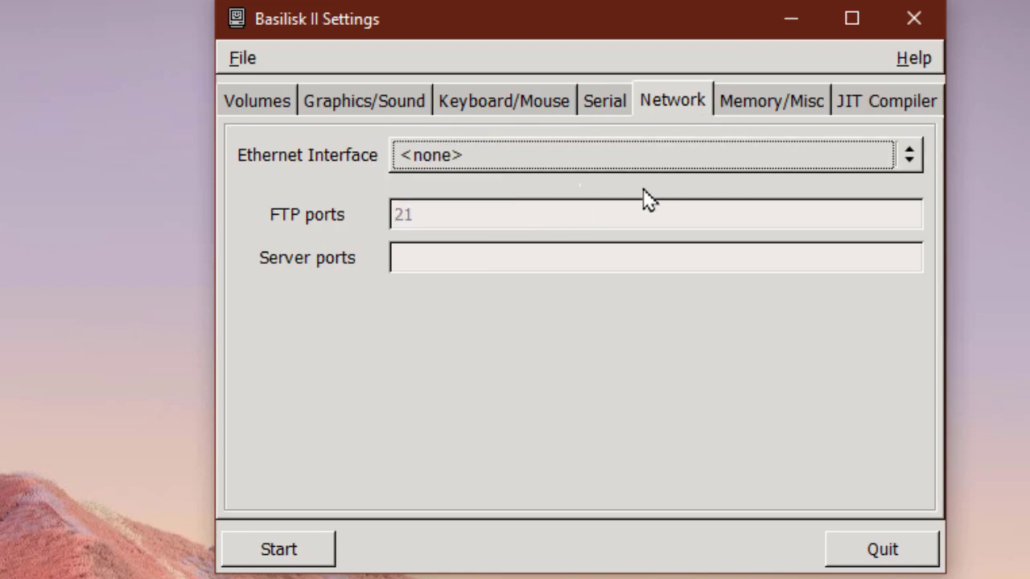
Set the MacOS RAM size to 128 MB.
{"action": "left_click", "coordinate": [758, 115]}
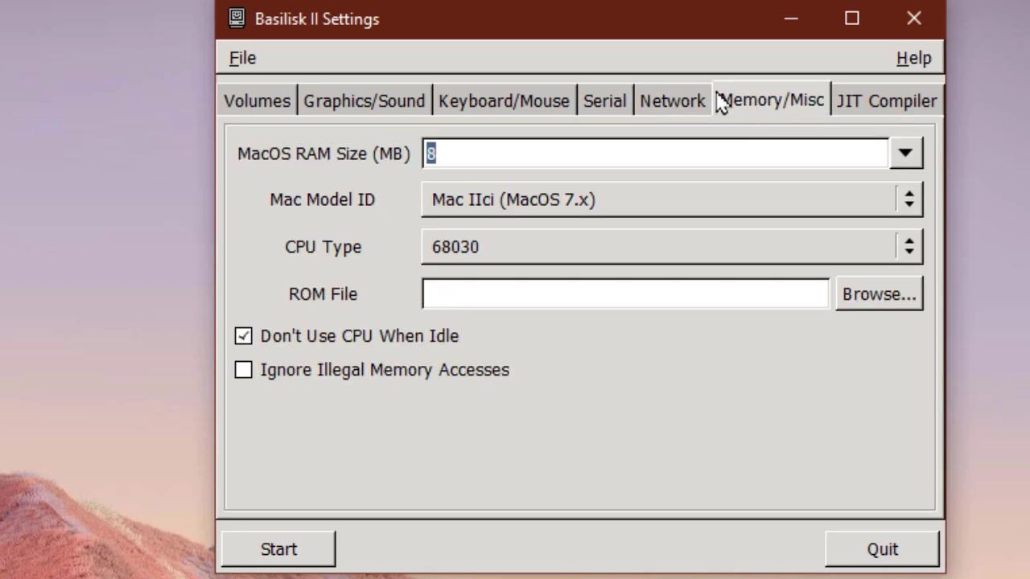
{"action": "left_click", "coordinate": [472, 154]}
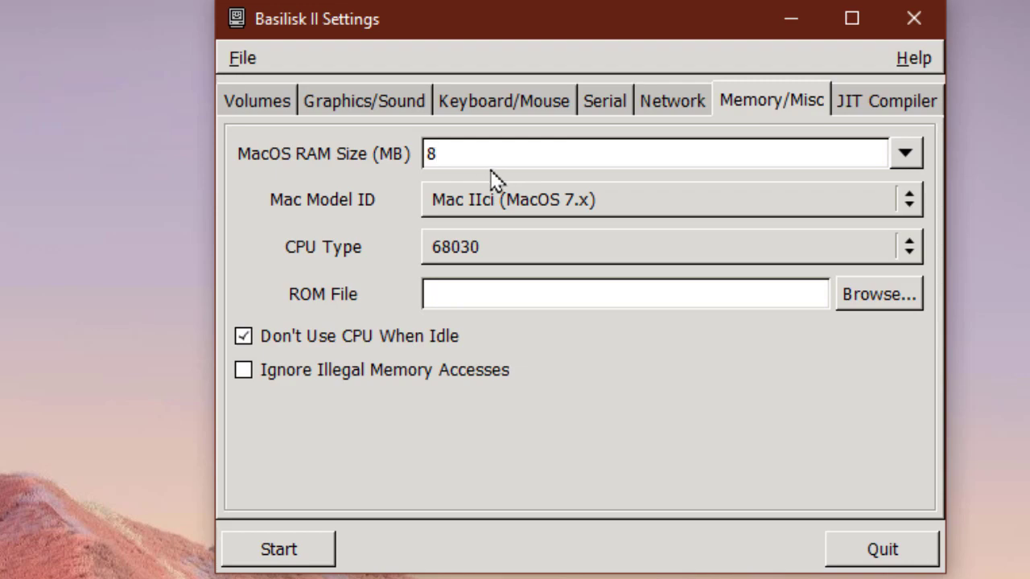
{"action": "left_click", "coordinate": [913, 163]}
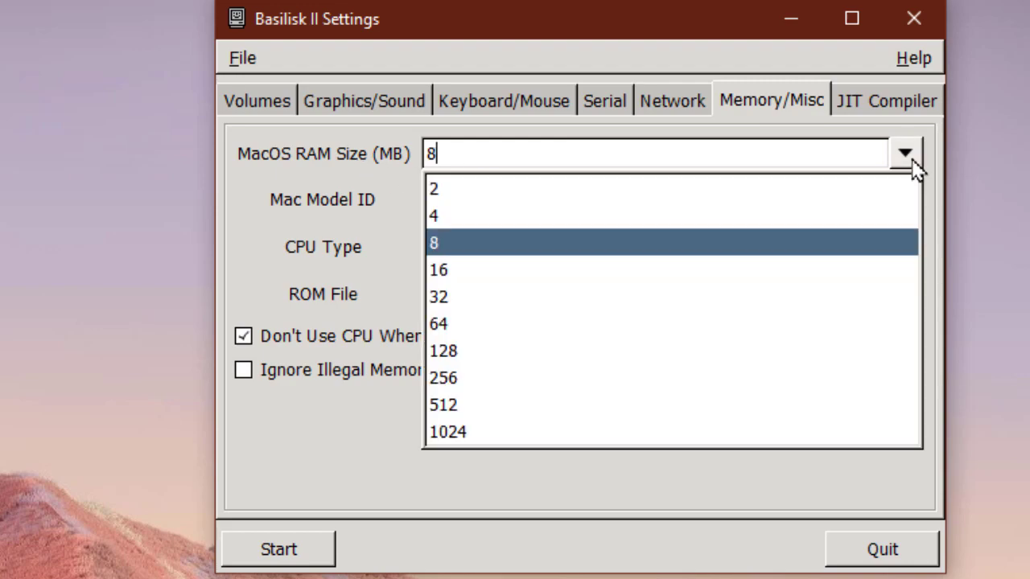
{"action": "left_click", "coordinate": [481, 354]}
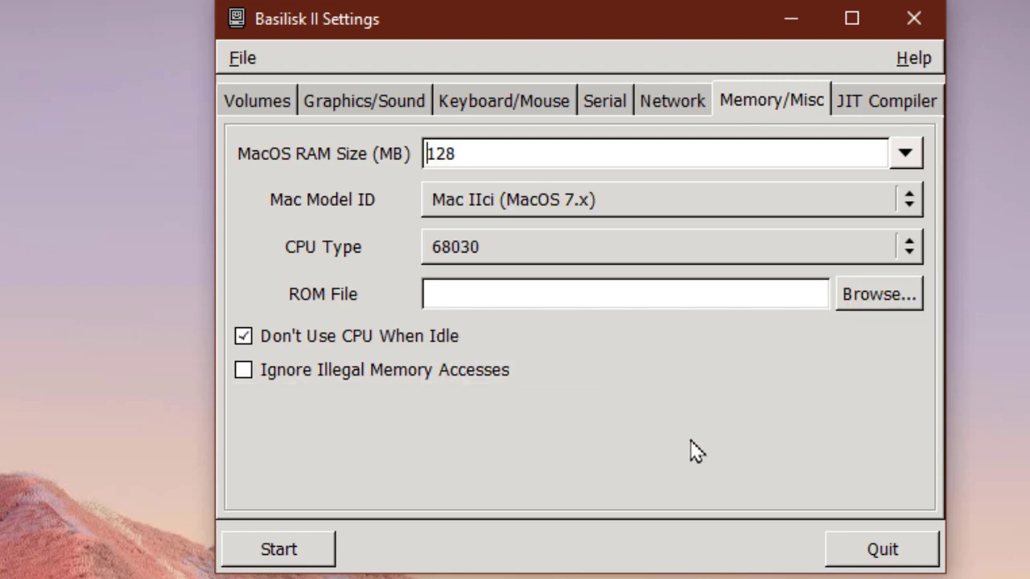
Keep Mac IIci (MacOS 7.x) as the Mac model and 68030 as the CPU type after checking the alternatives.
{"action": "left_click", "coordinate": [689, 207]}
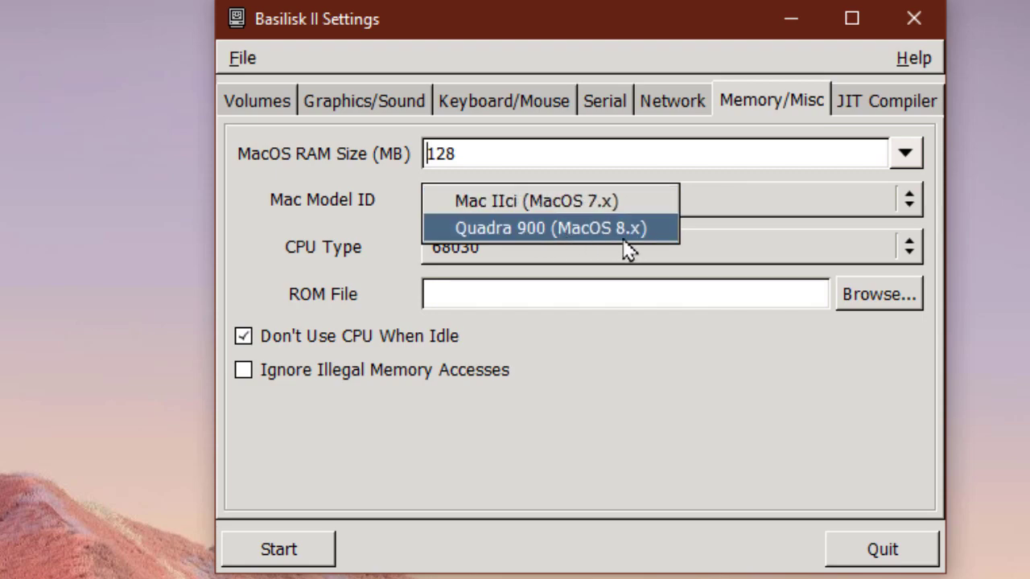
{"action": "left_click", "coordinate": [515, 209]}
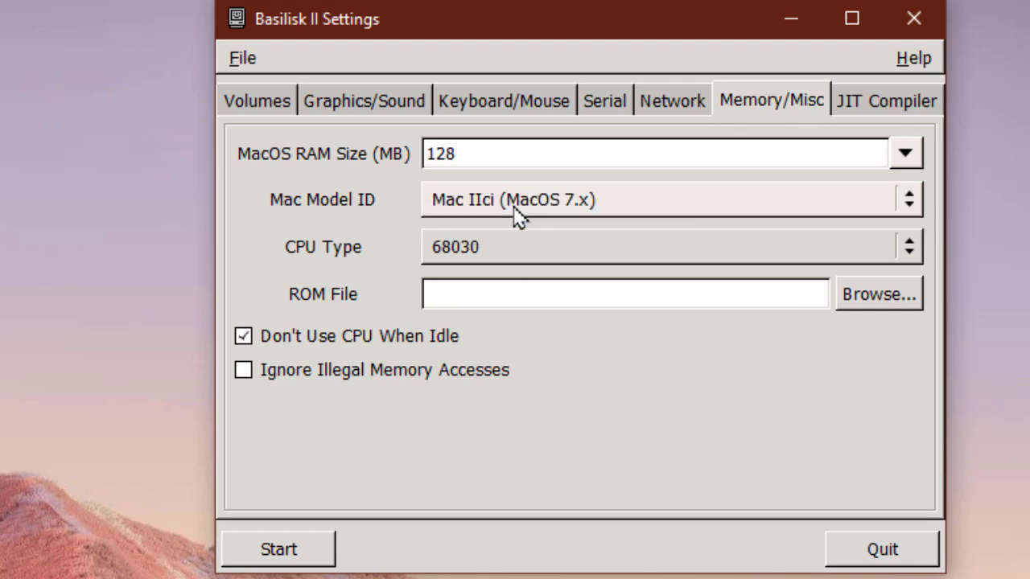
{"action": "left_click", "coordinate": [610, 251]}
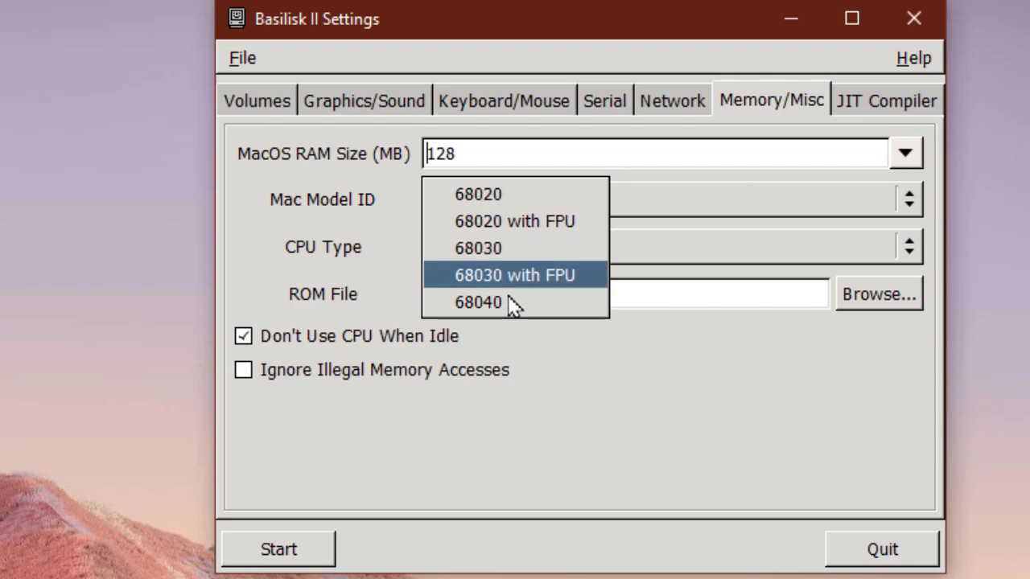
{"action": "left_click", "coordinate": [657, 405]}
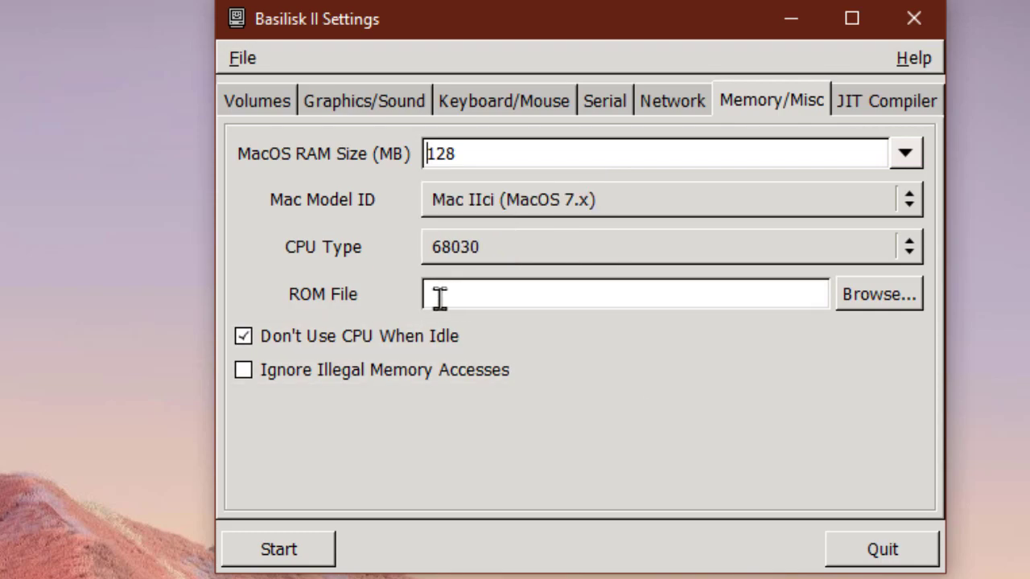
Choose the Mac OS ROM file in the Desktop folder as the ROM file.
{"action": "left_click", "coordinate": [893, 302]}
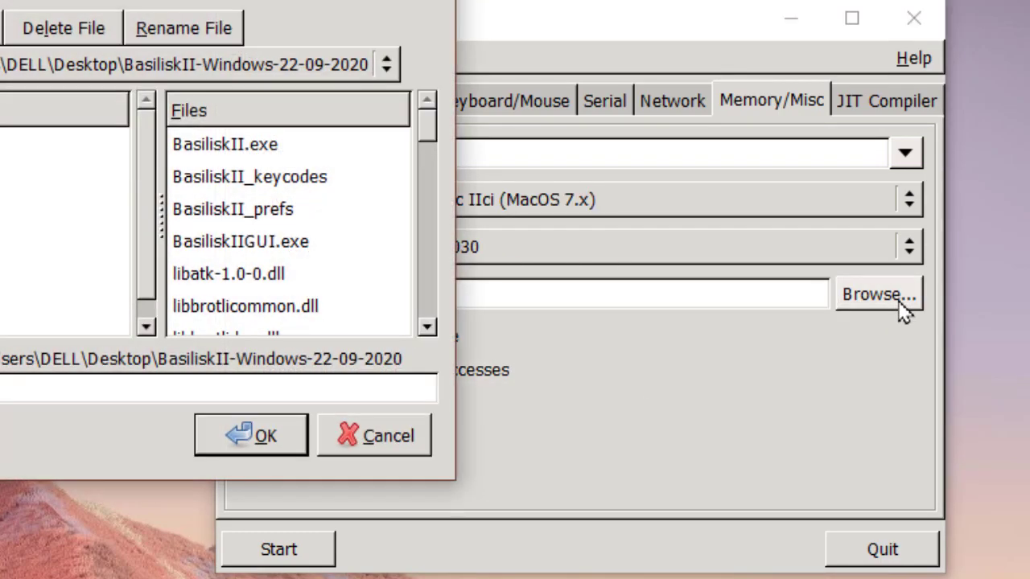
{"action": "double_click", "coordinate": [1, 185]}
{"action": "left_click", "coordinate": [263, 218]}
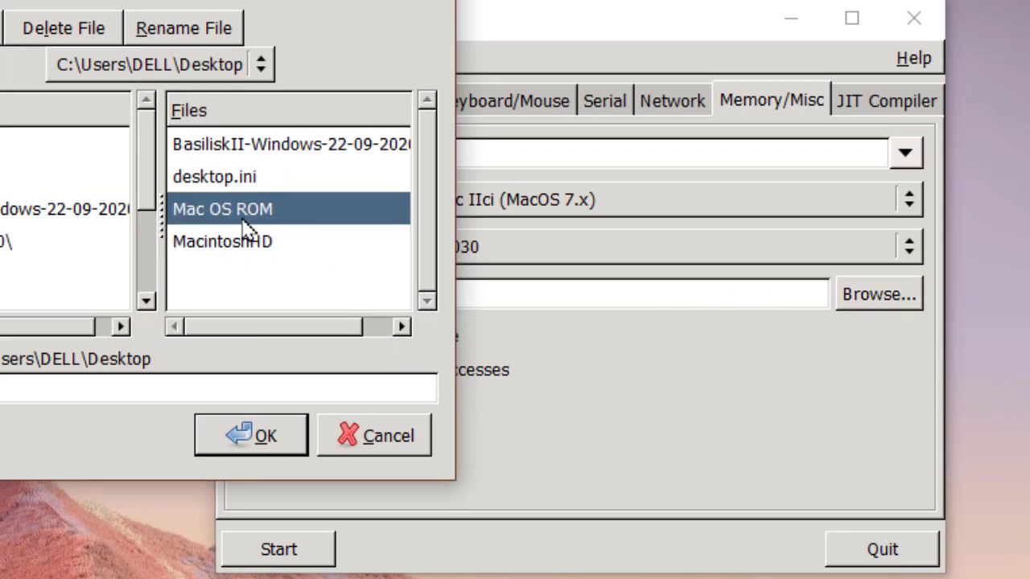
{"action": "left_click", "coordinate": [273, 435]}
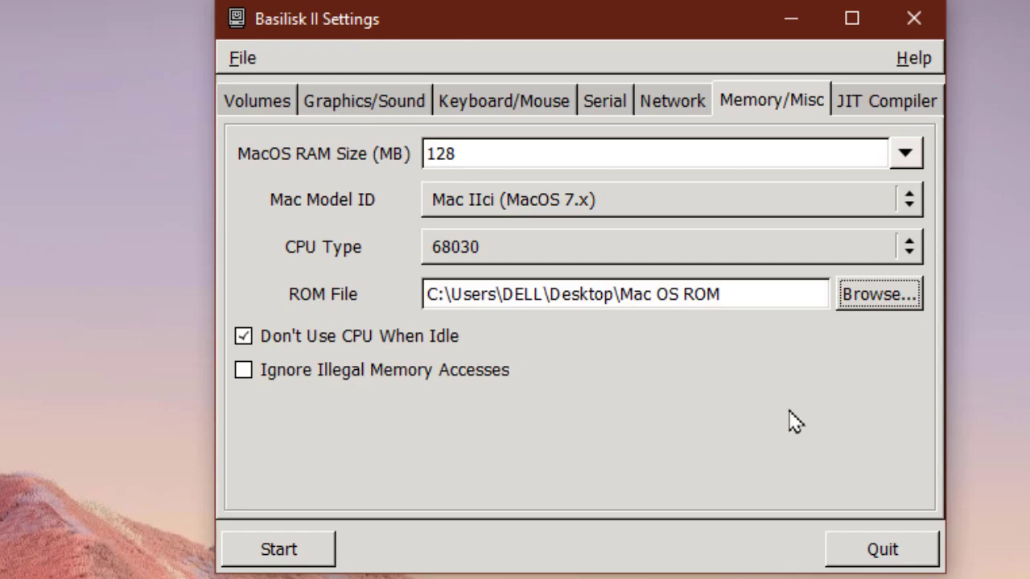
Try to boot the emulated Macintosh, and end the BasiliskII.exe process in Task Manager.
{"action": "left_click", "coordinate": [258, 100]}
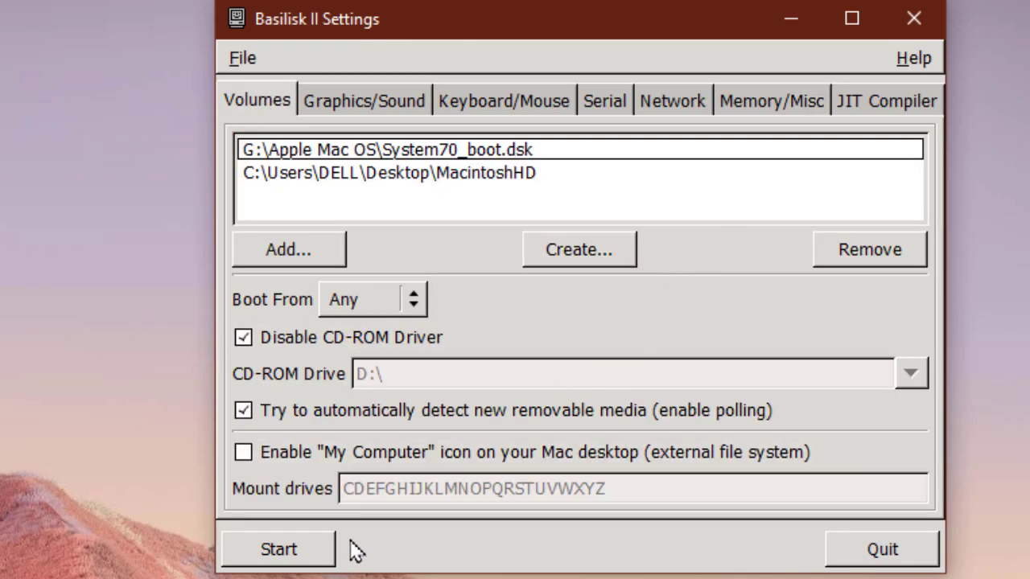
{"action": "left_click", "coordinate": [318, 549]}
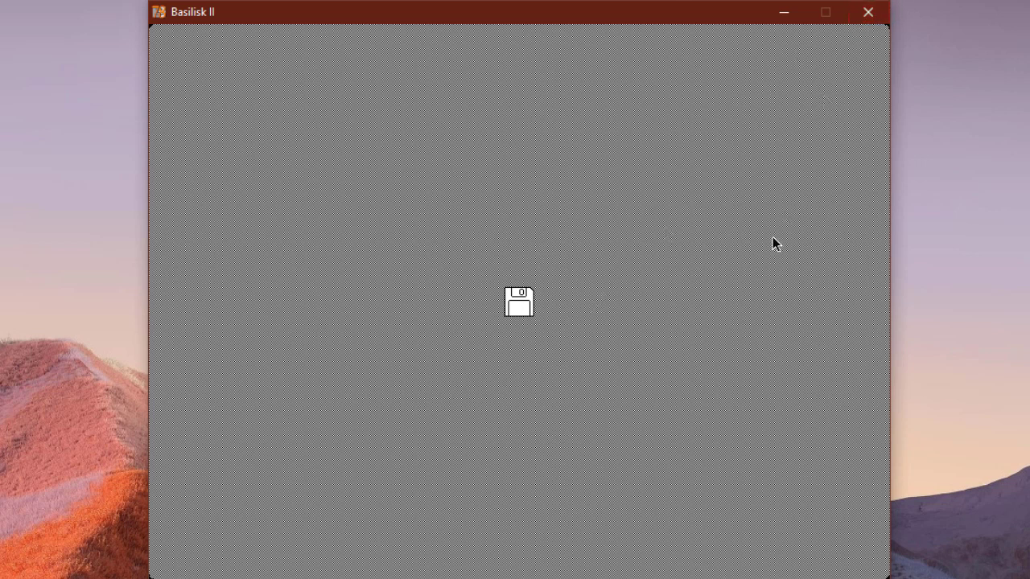
{"action": "right_click", "coordinate": [636, 575]}
{"action": "left_click", "coordinate": [691, 578]}
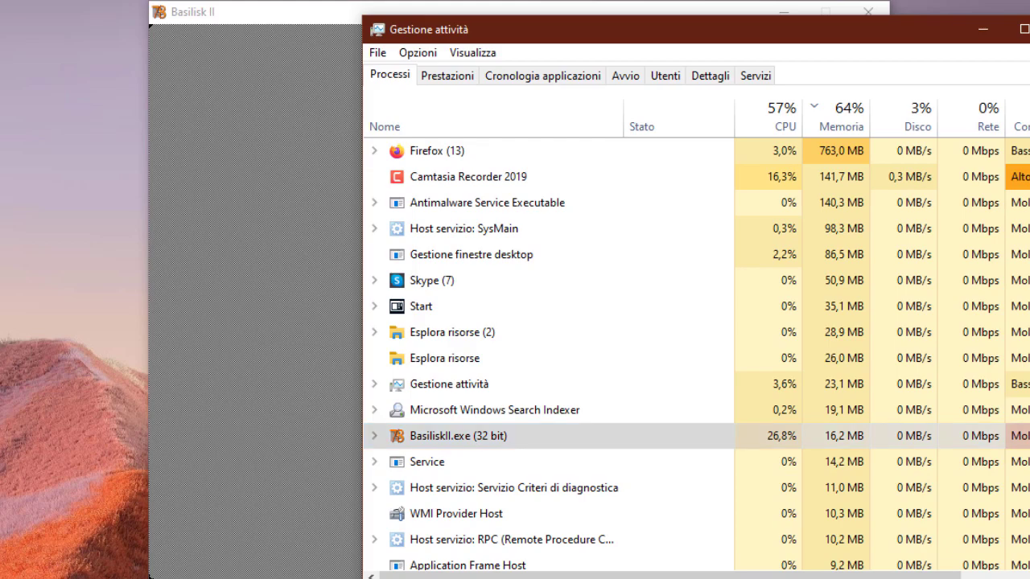
{"action": "key", "text": "Delete"}
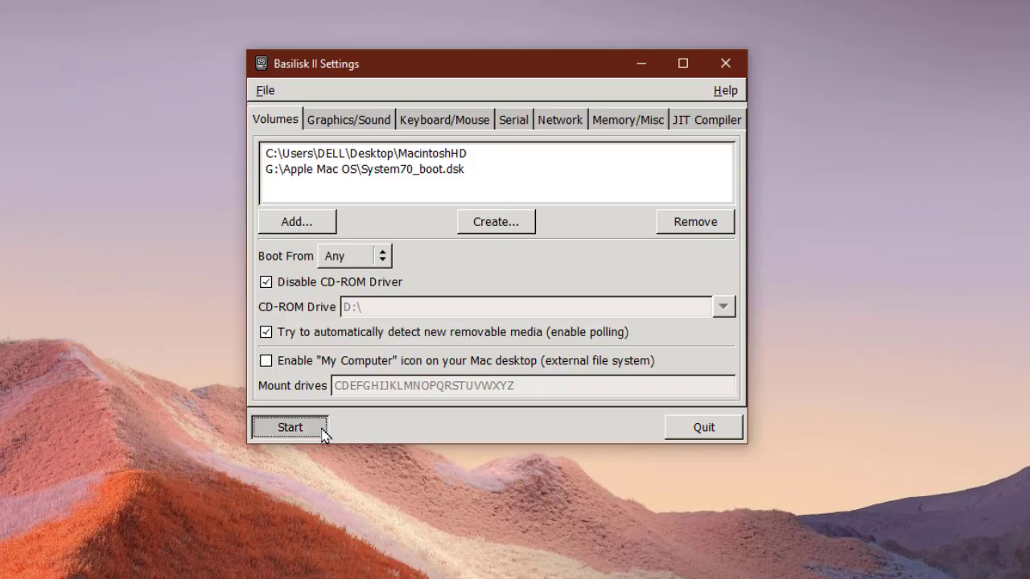
Start the emulation from the Basilisk II settings and dismiss the AppleTalk driver alert during boot.
{"action": "left_click", "coordinate": [322, 433]}
{"action": "left_click", "coordinate": [510, 226]}
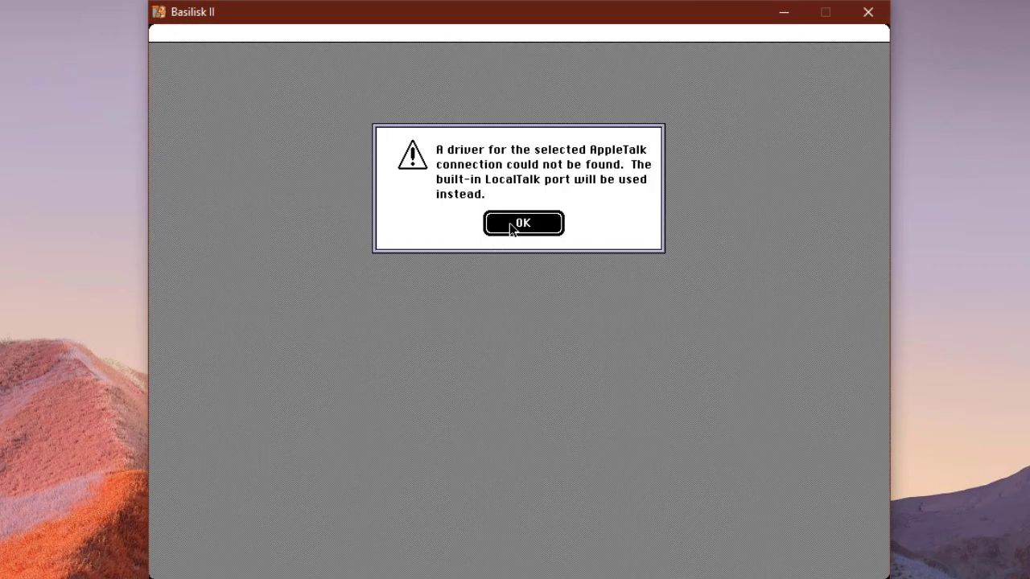
{"action": "left_click", "coordinate": [506, 239]}
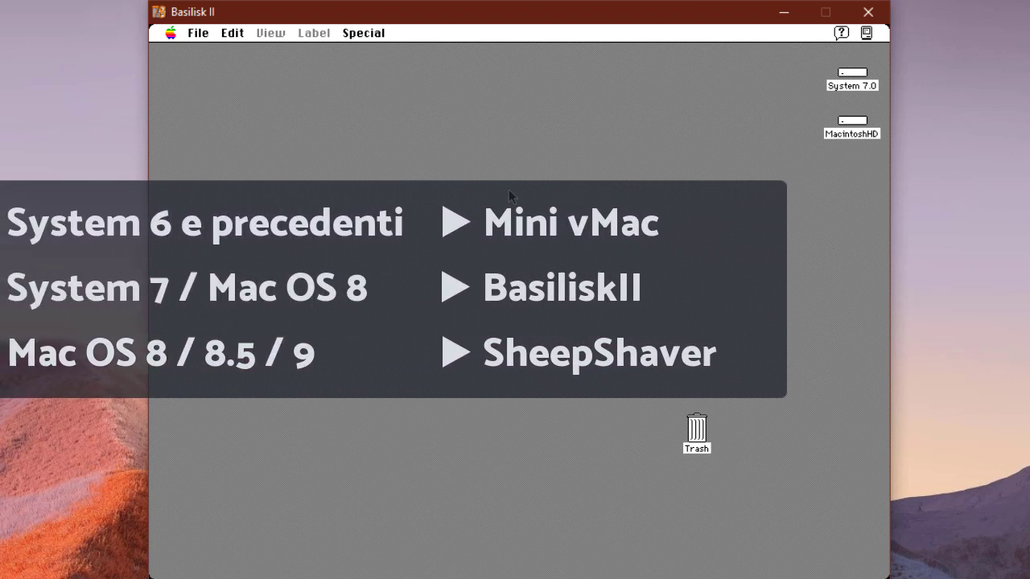
{"action": "left_click", "coordinate": [874, 36]}
{"action": "left_click_drag", "start_coordinate": [876, 40], "coordinate": [635, 143]}
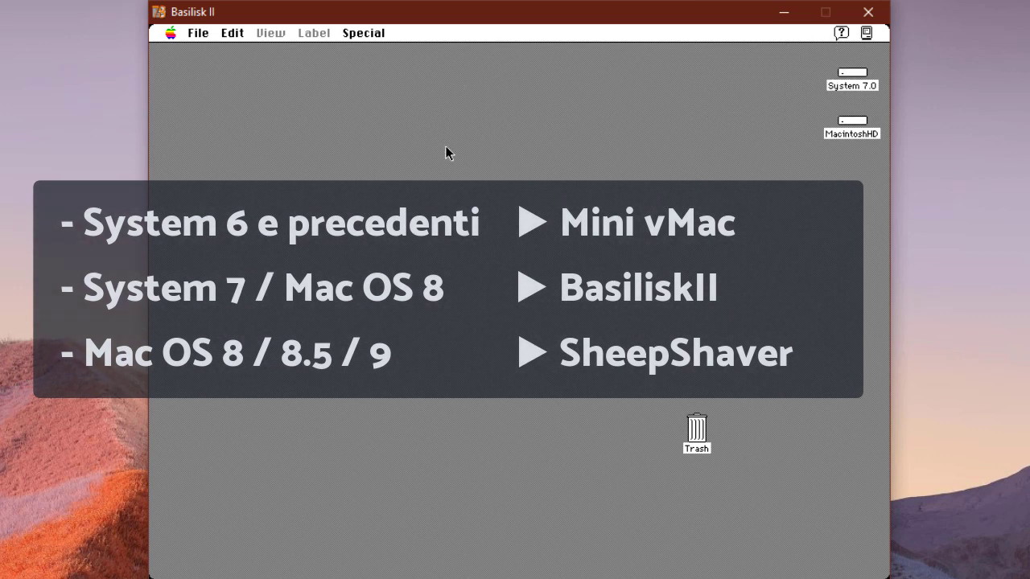
{"action": "left_click_drag", "start_coordinate": [381, 35], "coordinate": [504, 135]}
{"action": "left_click_drag", "start_coordinate": [568, 131], "coordinate": [569, 131]}
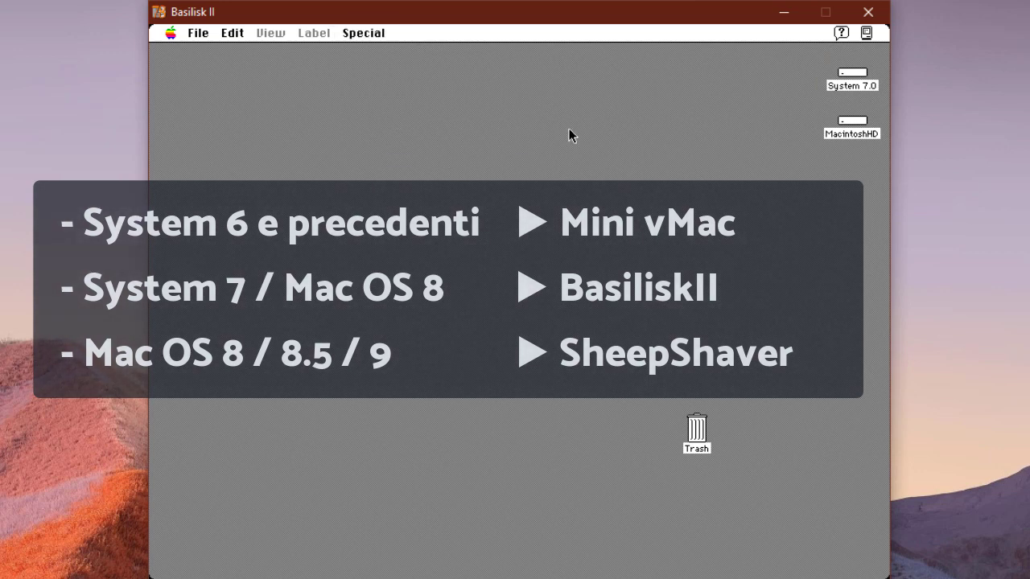